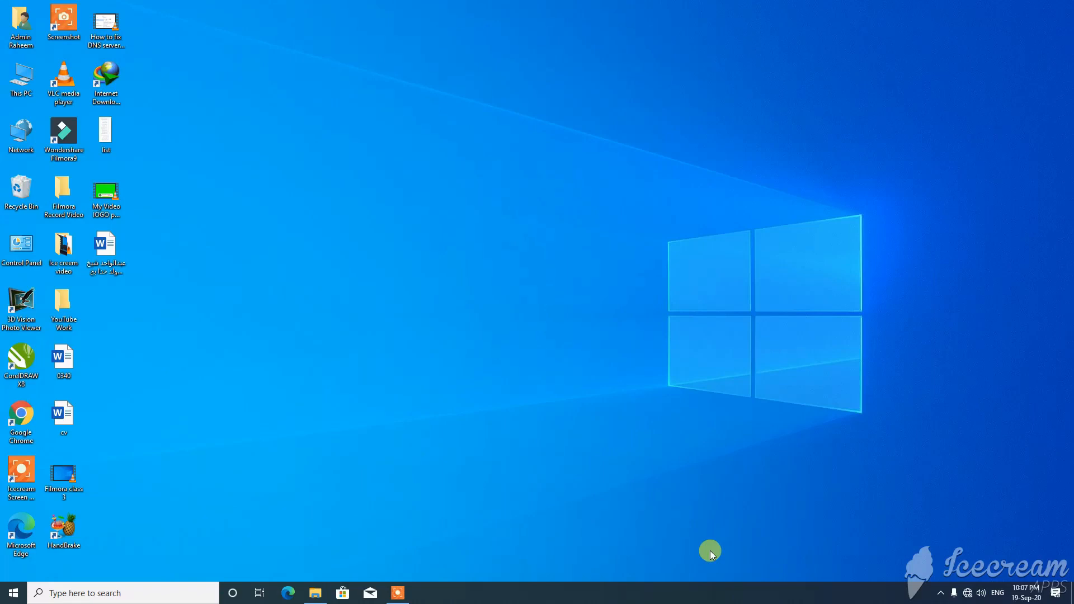
Launch Wondershare Filmora9 and start a new project with the 16:9 (Widescreen) aspect ratio
double_click(80, 130)
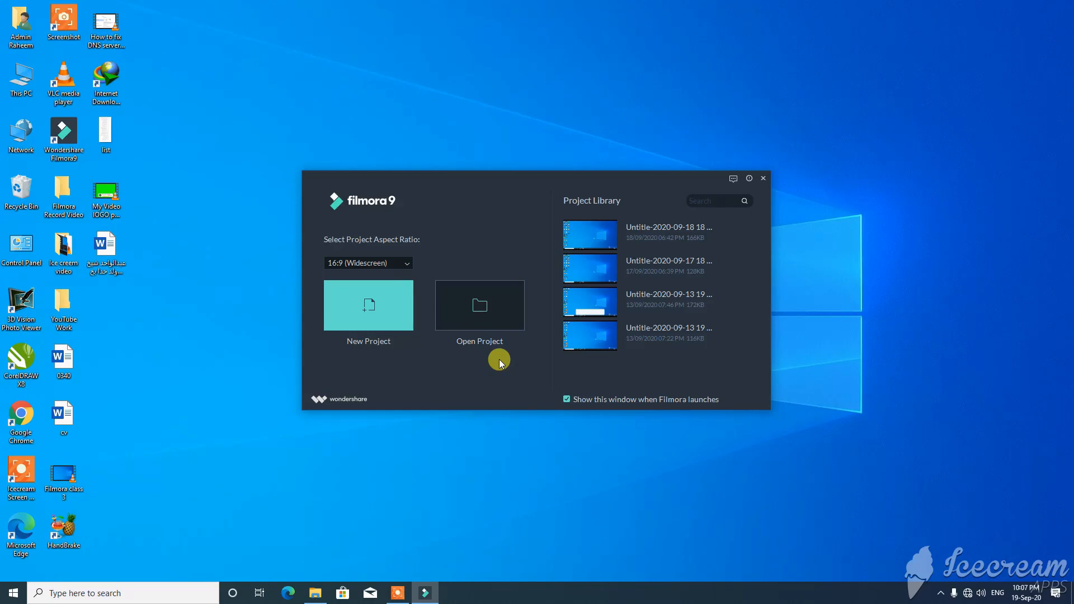
click(392, 314)
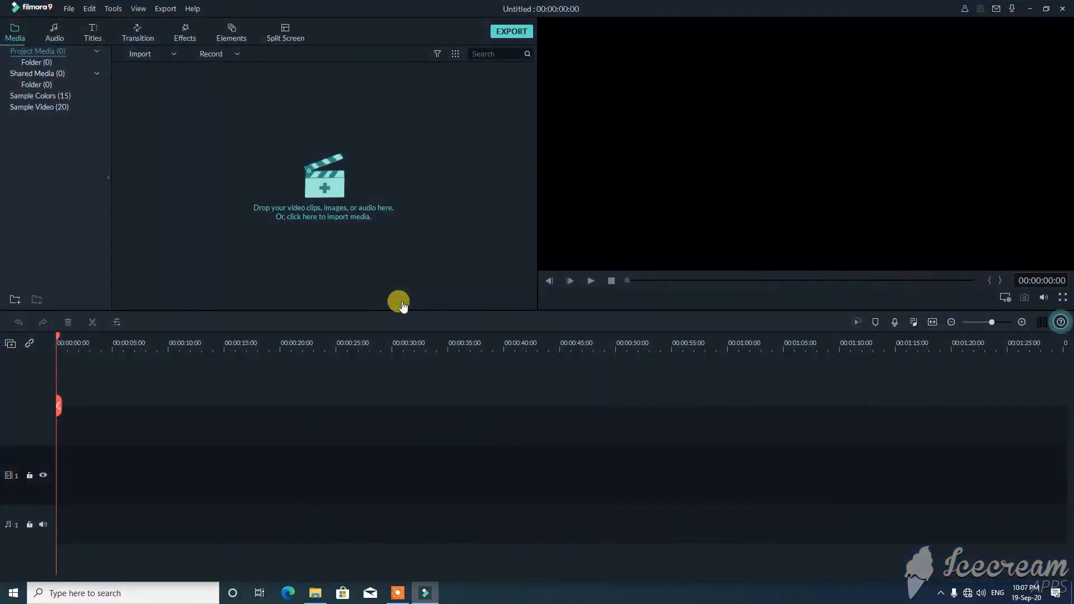
Import the video "Filmora class 3" from the Desktop into the project media, browsing the files as icons
click(314, 163)
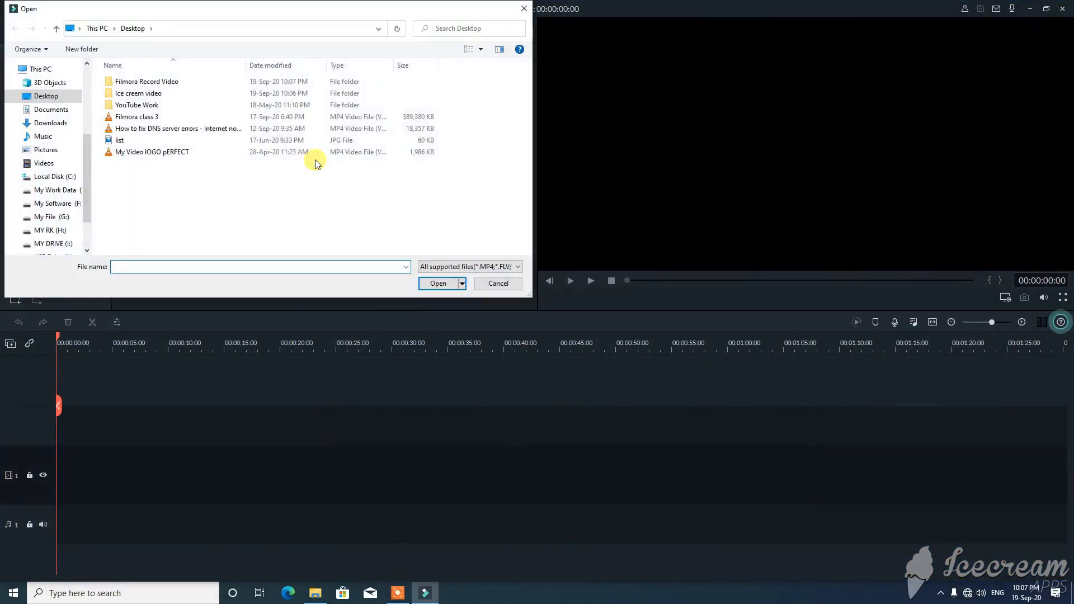
click(481, 49)
click(509, 45)
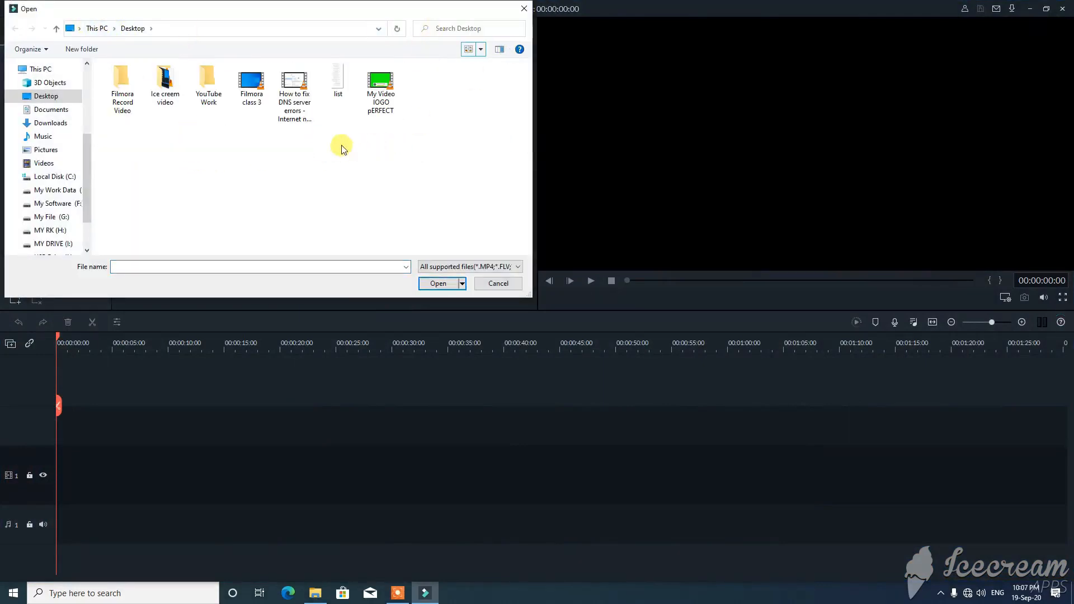
click(248, 89)
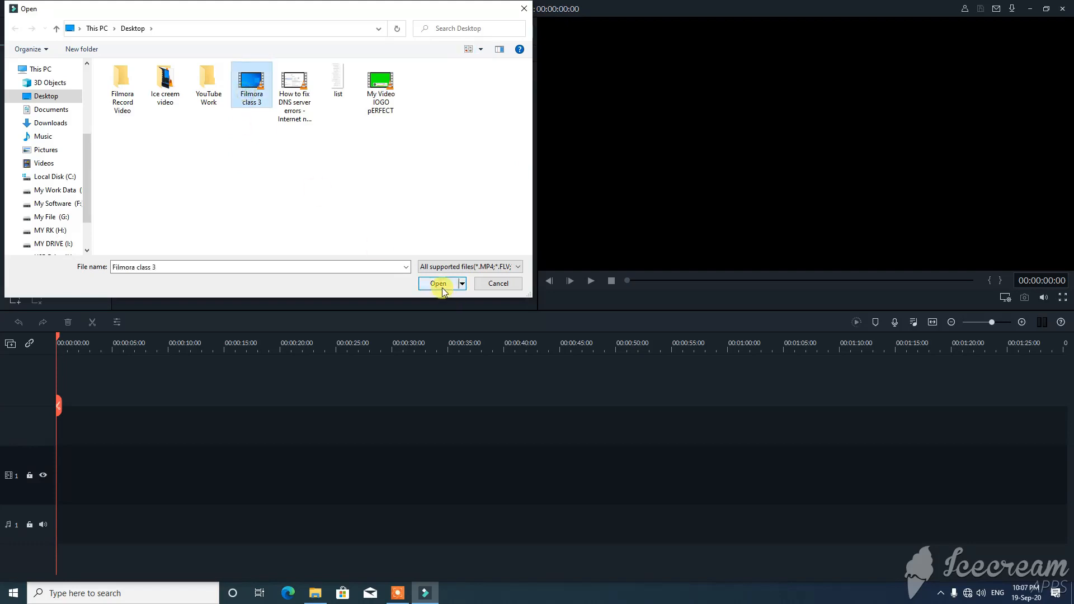
click(442, 287)
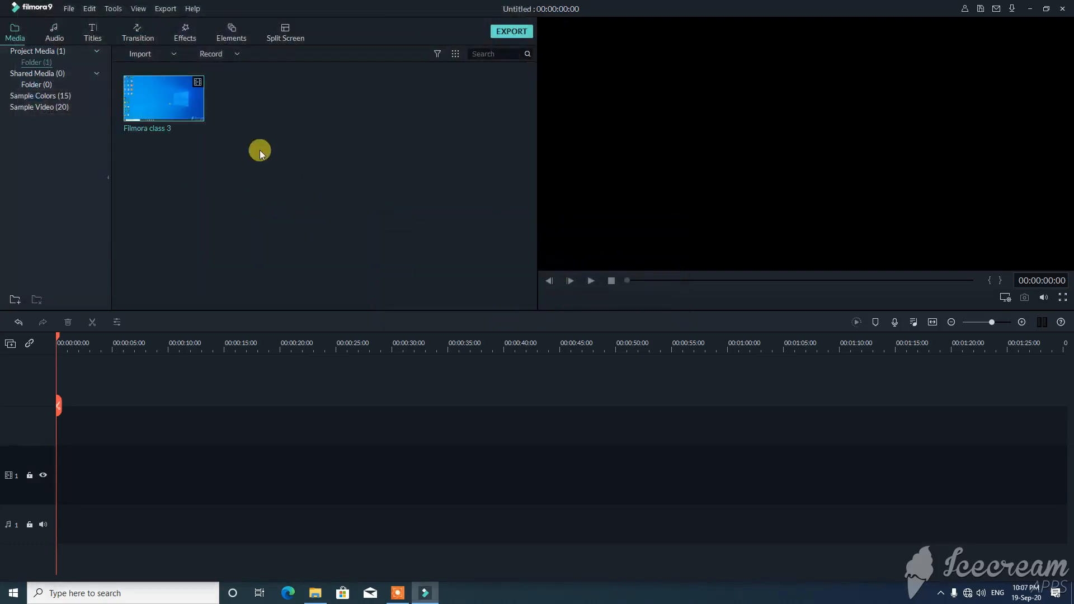
Place the Filmora class 3 clip at the start of the timeline, matching the project settings to the media
drag(189, 98, 57, 391)
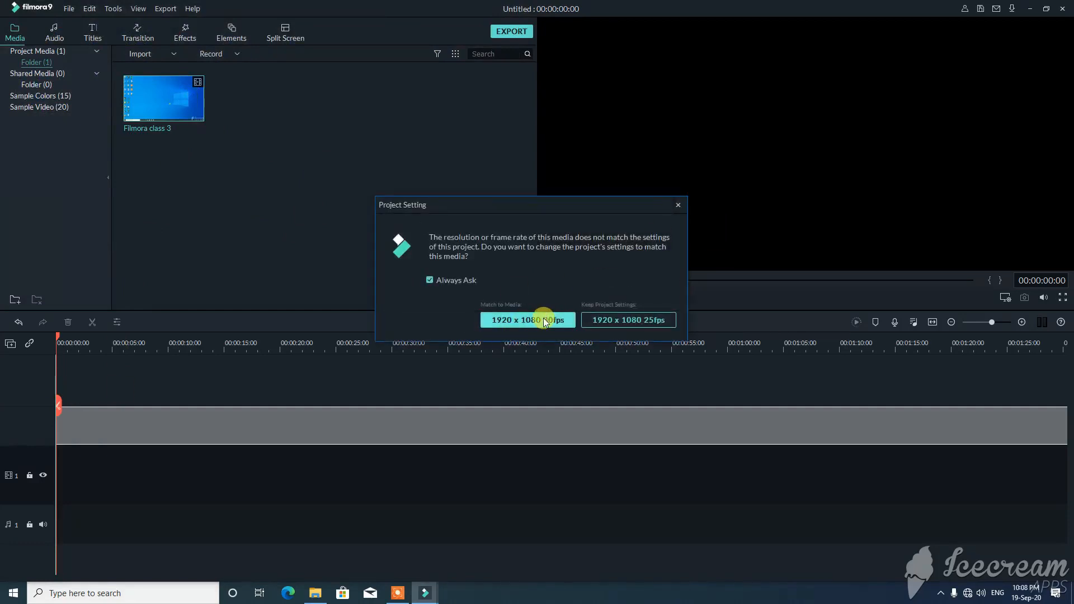
click(547, 323)
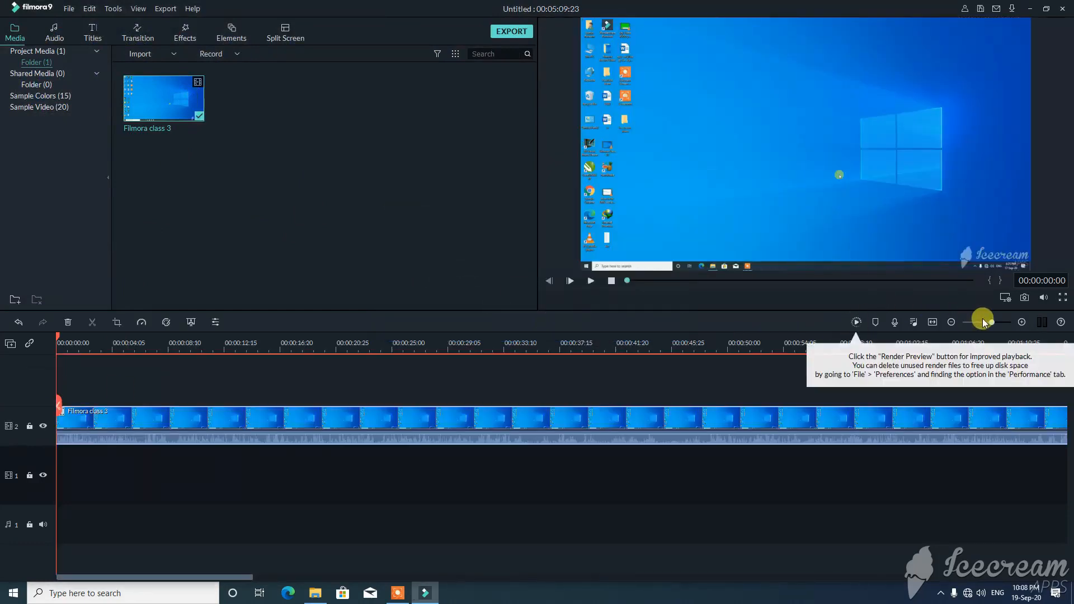
drag(991, 325, 984, 325)
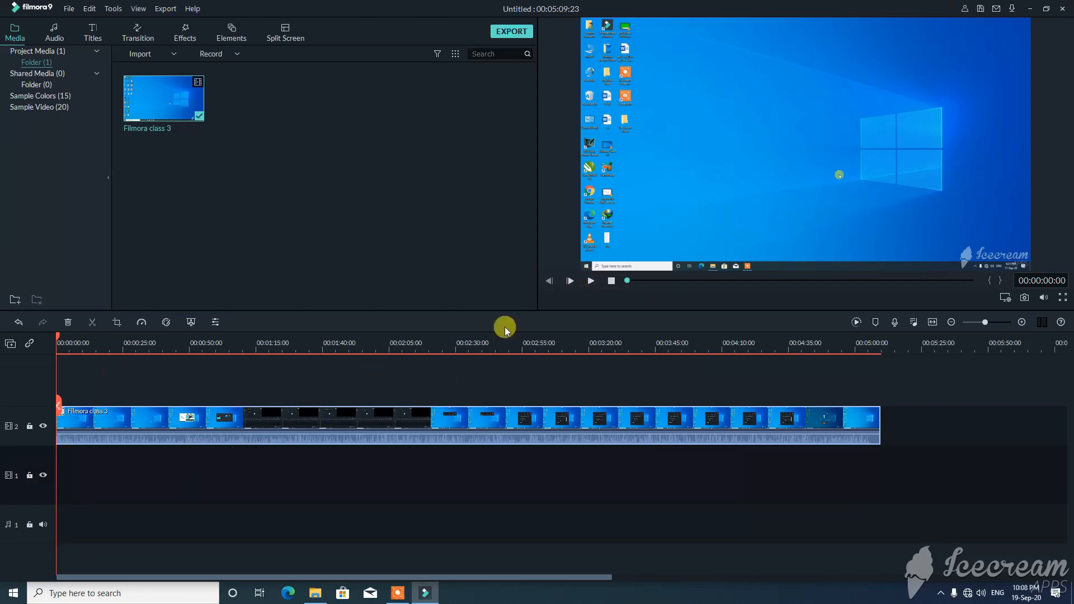
Preview the clip's opening seconds and split the clip at 00:01:10:11
click(589, 280)
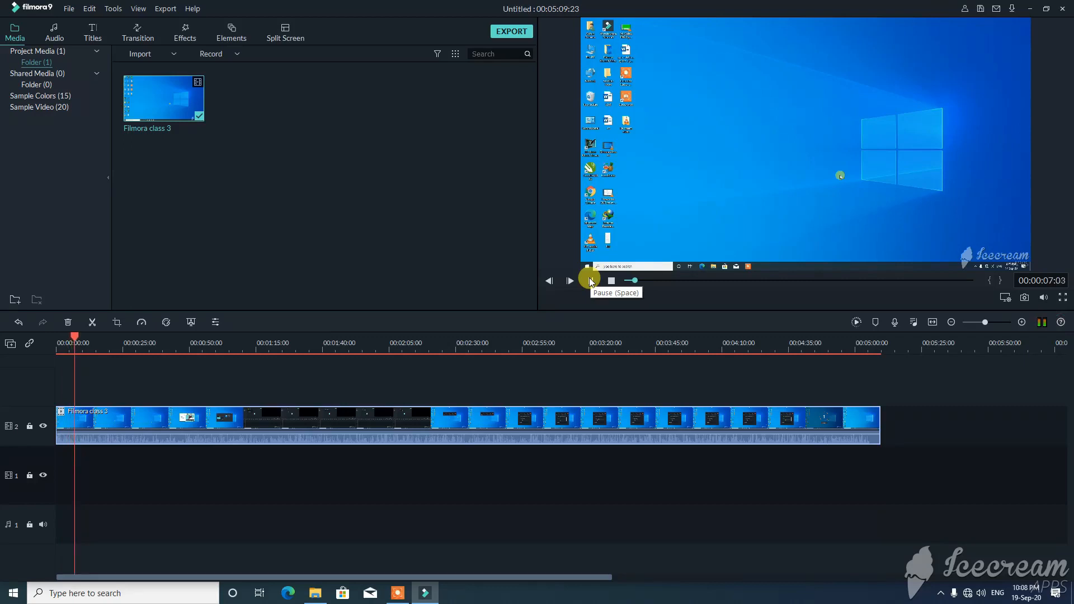
click(592, 281)
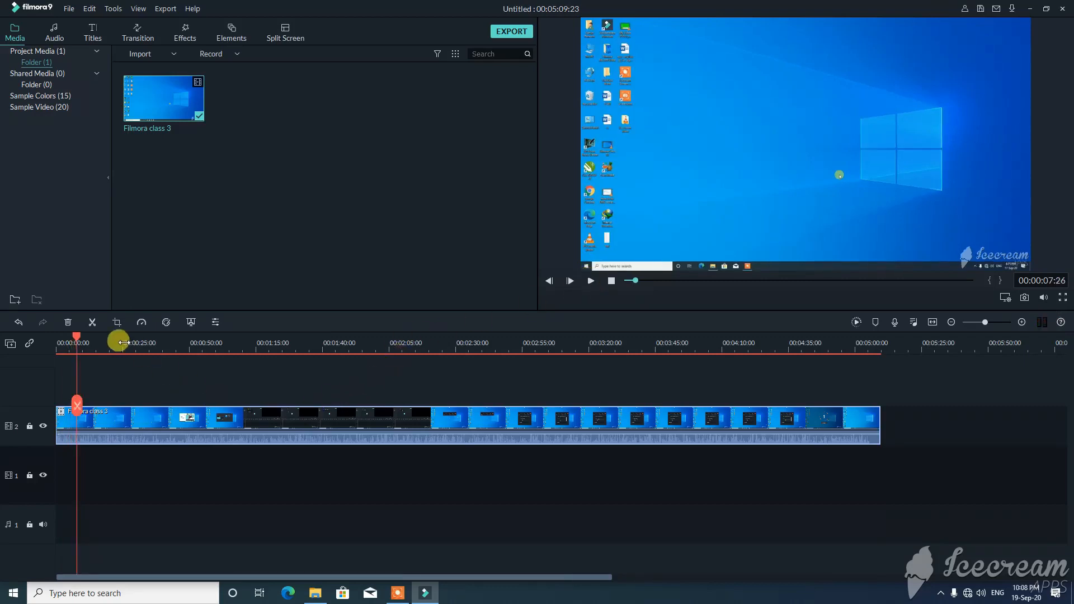
drag(77, 337, 243, 364)
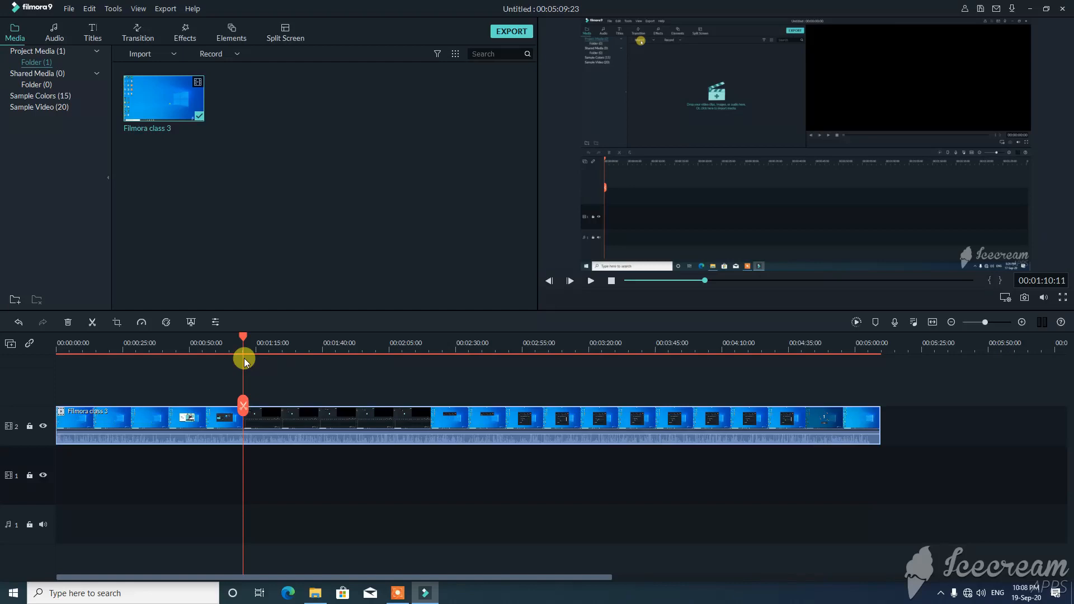
click(252, 418)
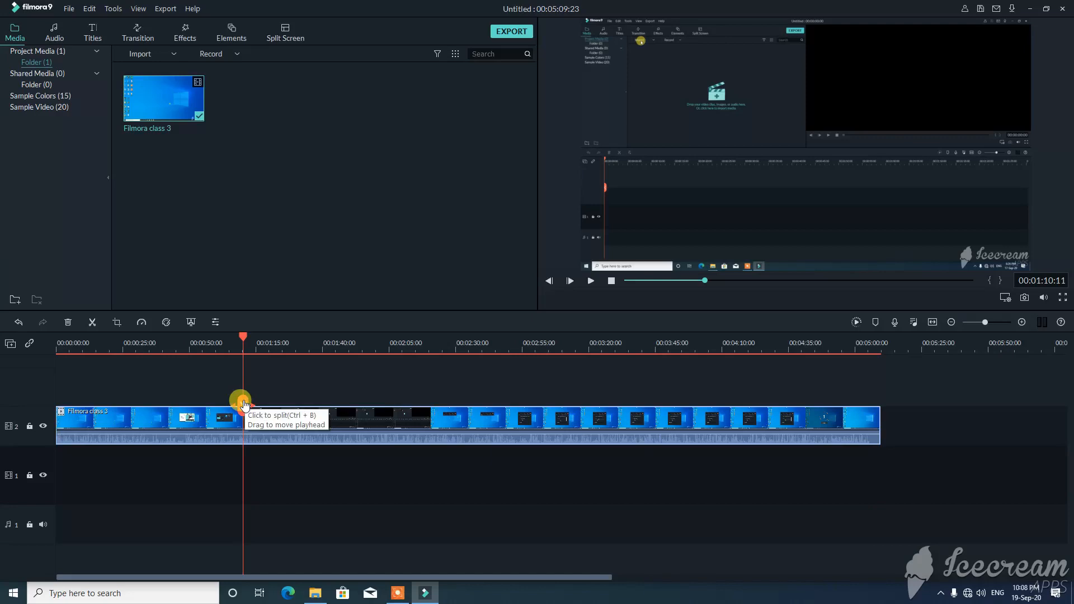
click(92, 322)
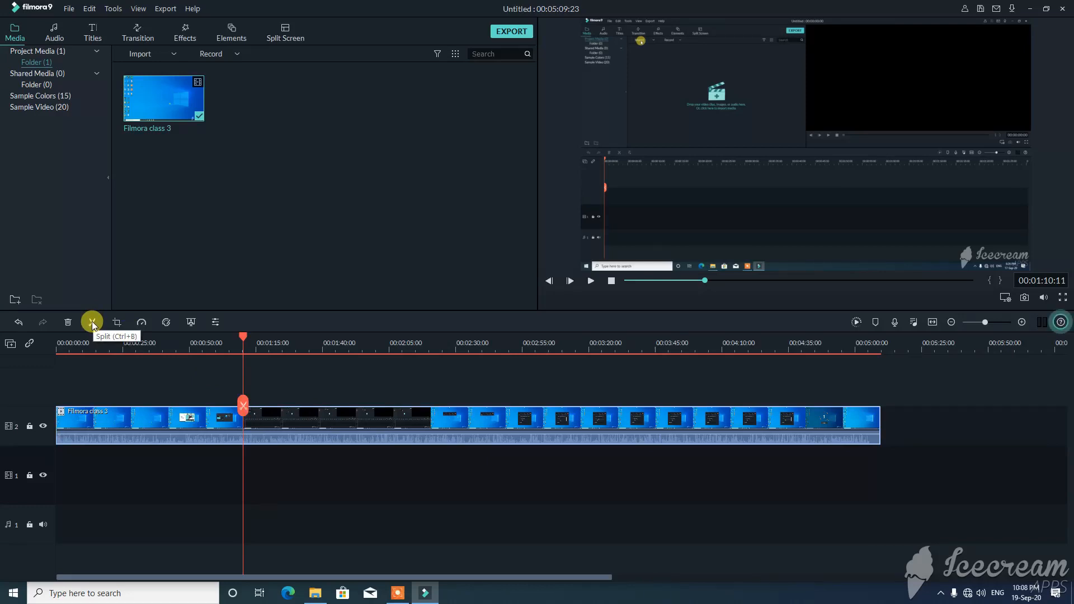
click(242, 407)
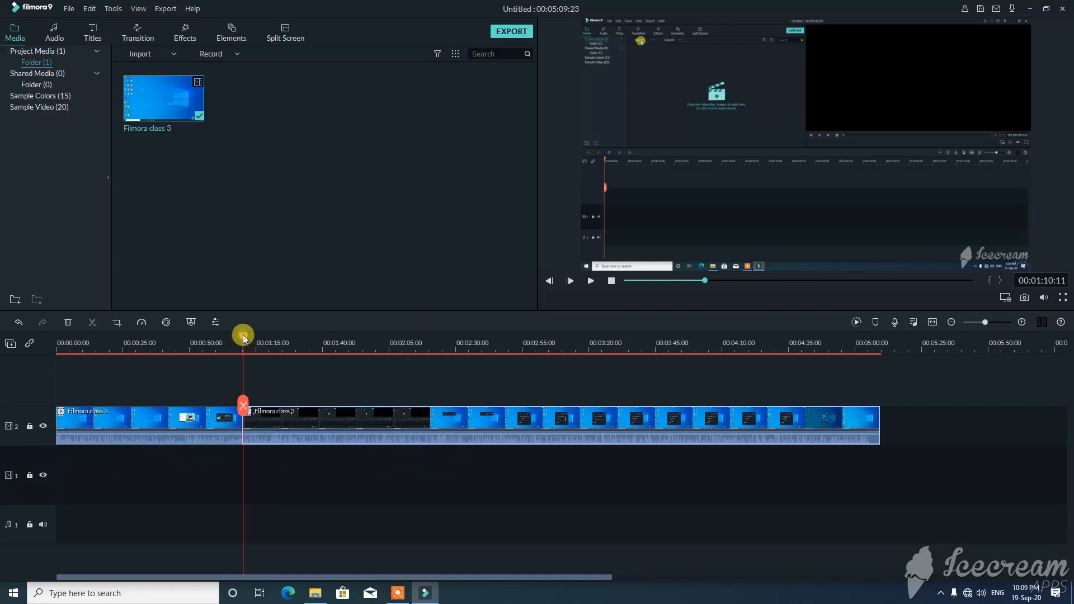
Split the second part of the clip at 00:02:20:03, where the dark editor footage ends
drag(243, 335, 431, 339)
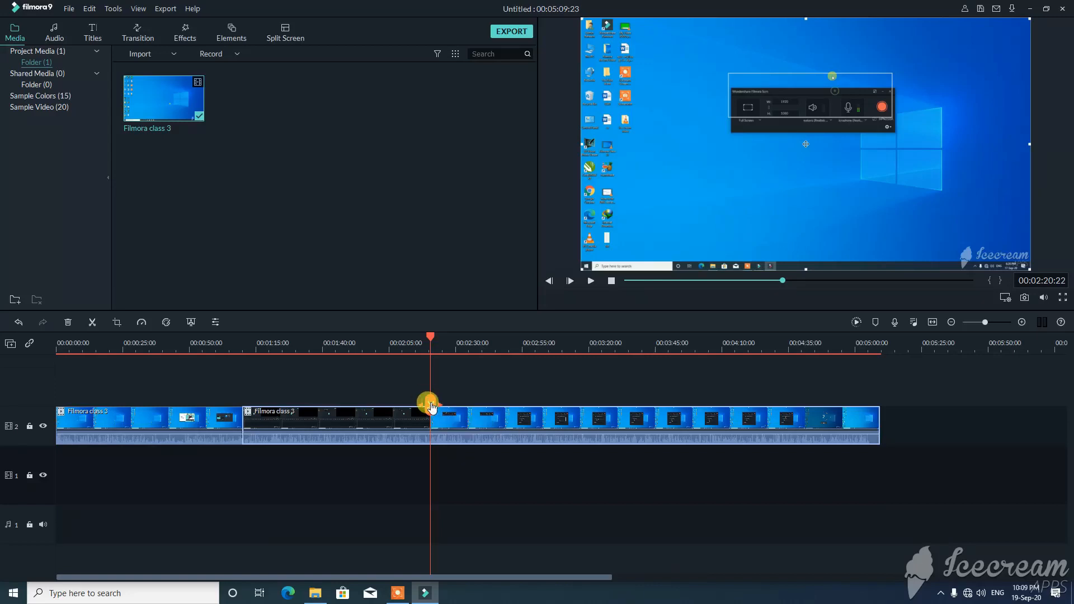
click(522, 365)
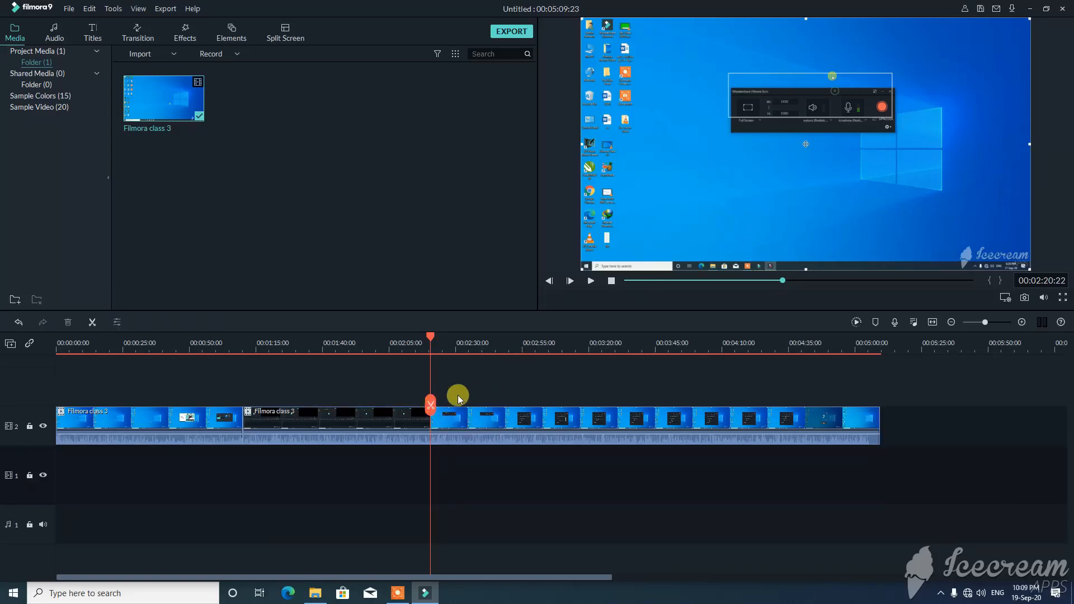
drag(431, 335, 674, 358)
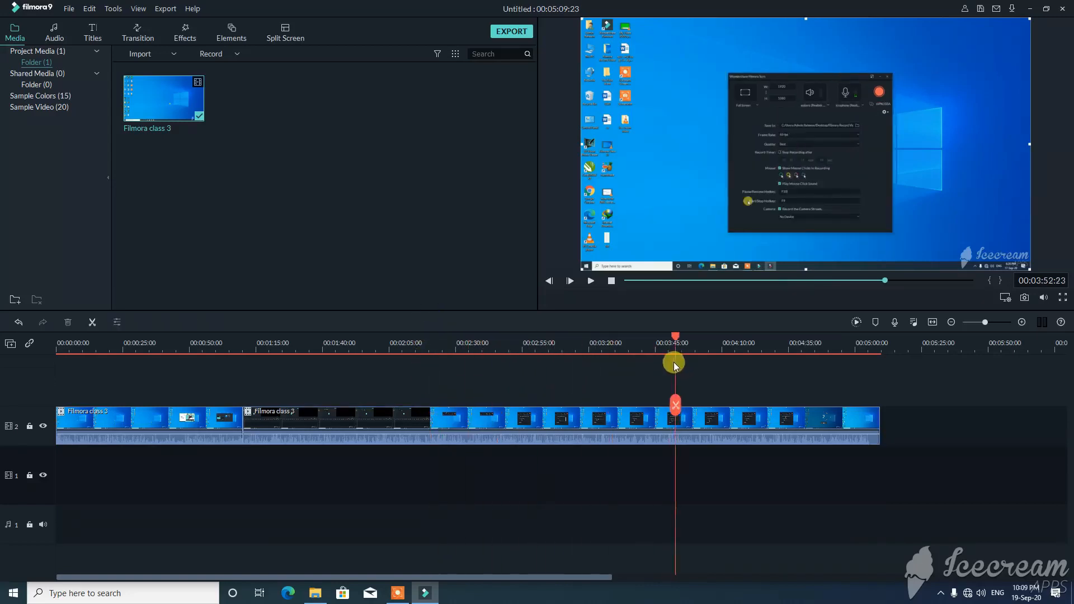
click(331, 429)
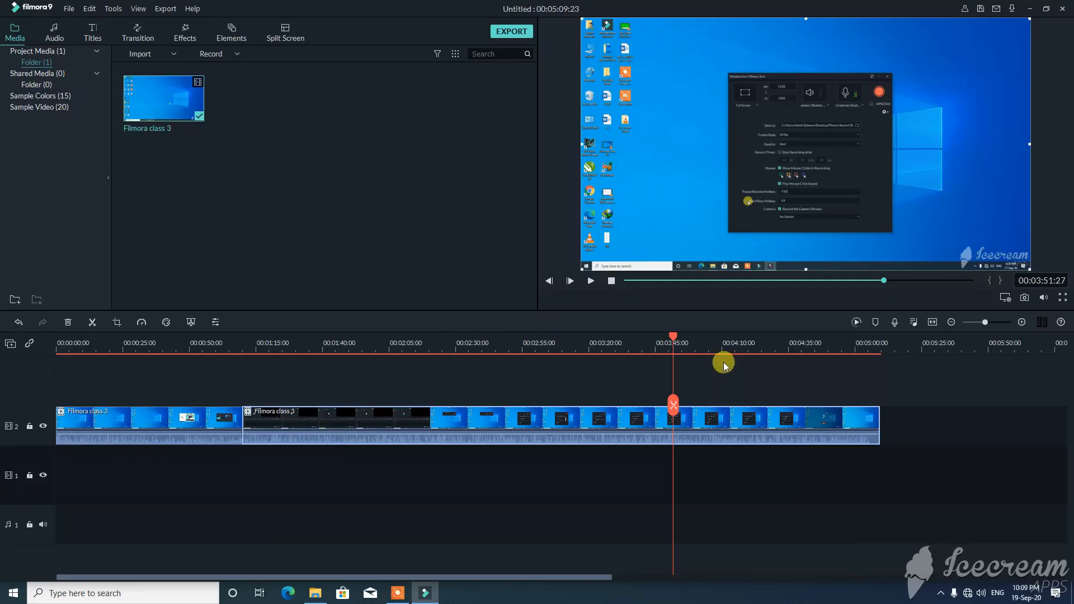
drag(674, 339, 429, 377)
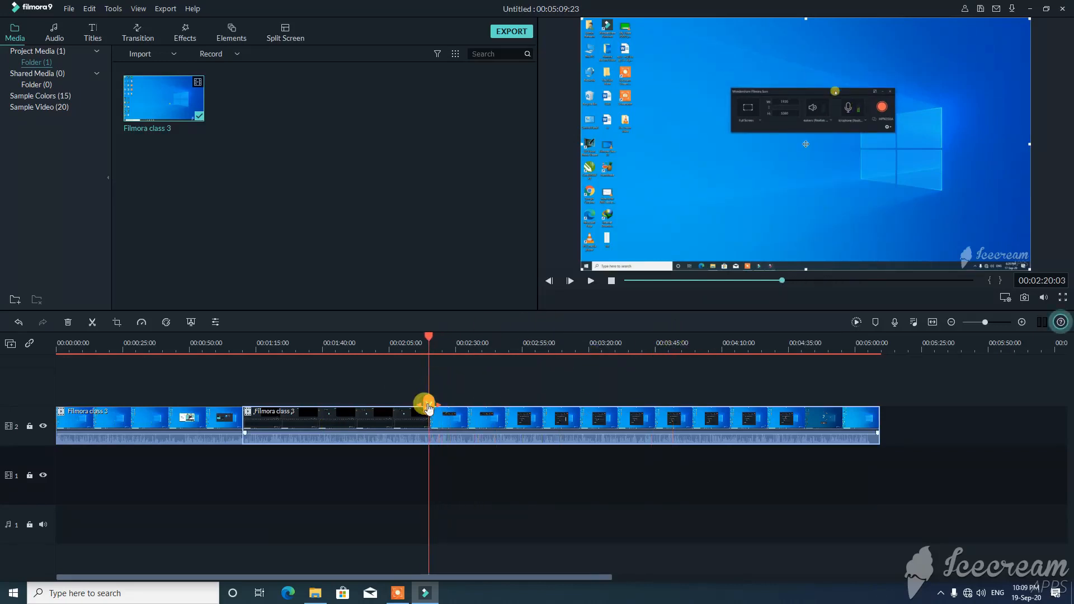
click(93, 323)
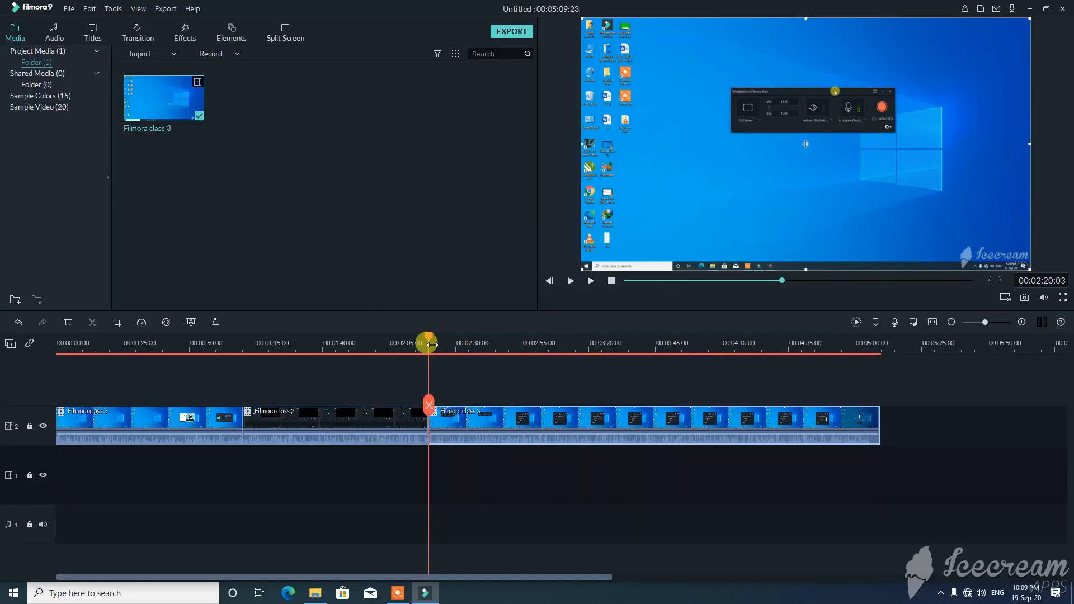
Delete the middle segment with the dark editor footage from the timeline
drag(429, 338, 632, 338)
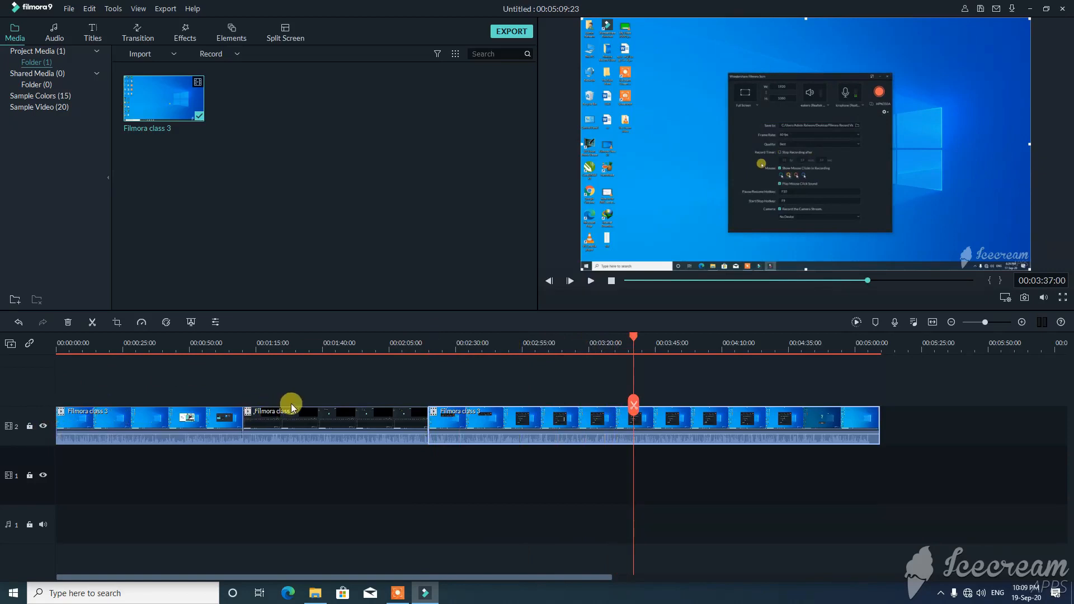
click(352, 422)
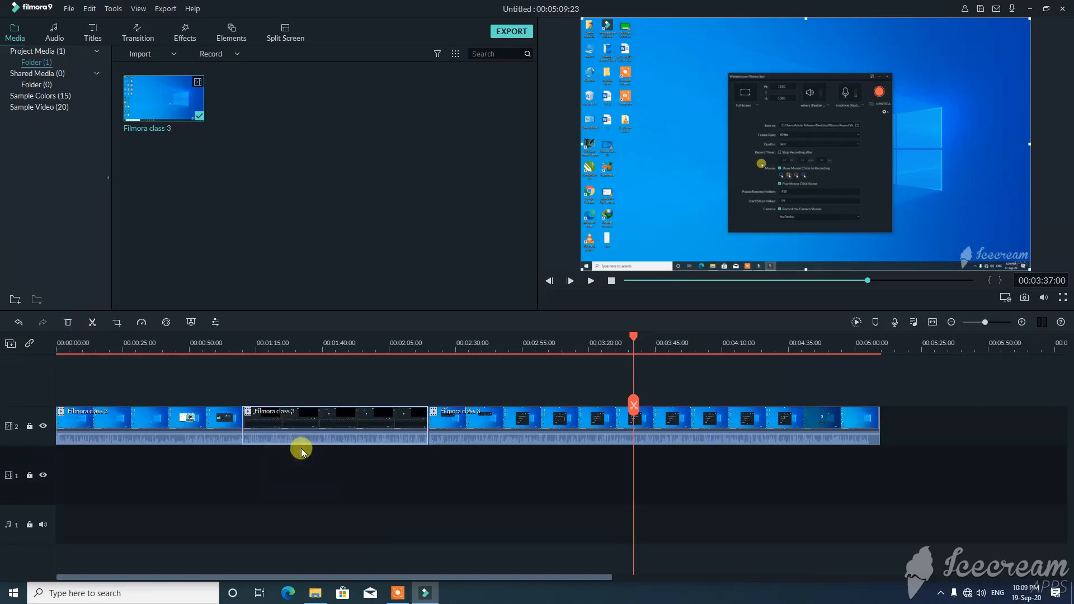
key(Delete)
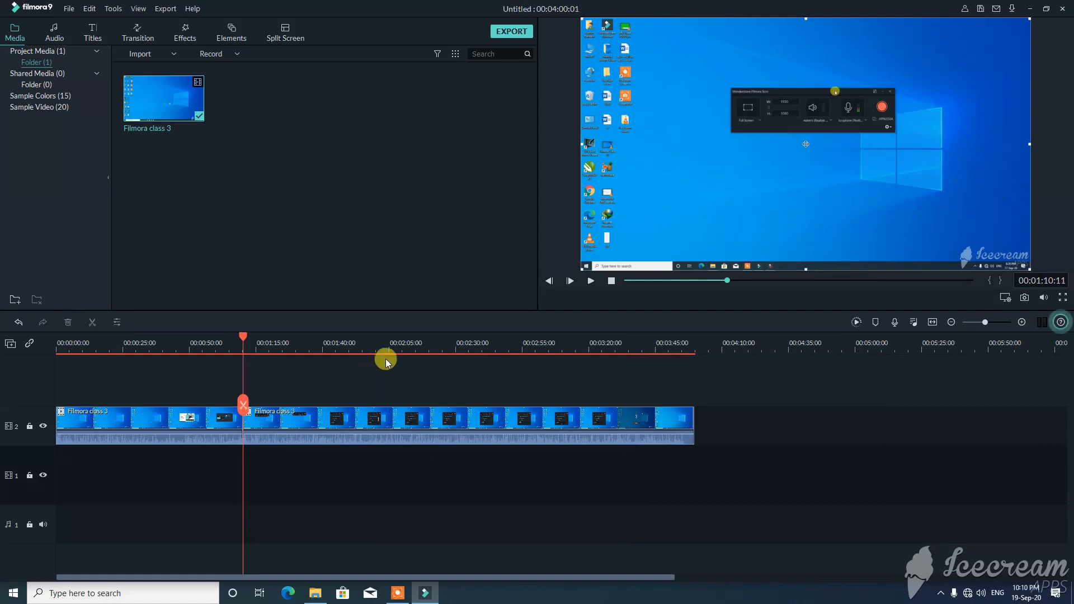
Split the last clip at 00:03:45:25 and delete the short piece at the end
drag(244, 339, 659, 360)
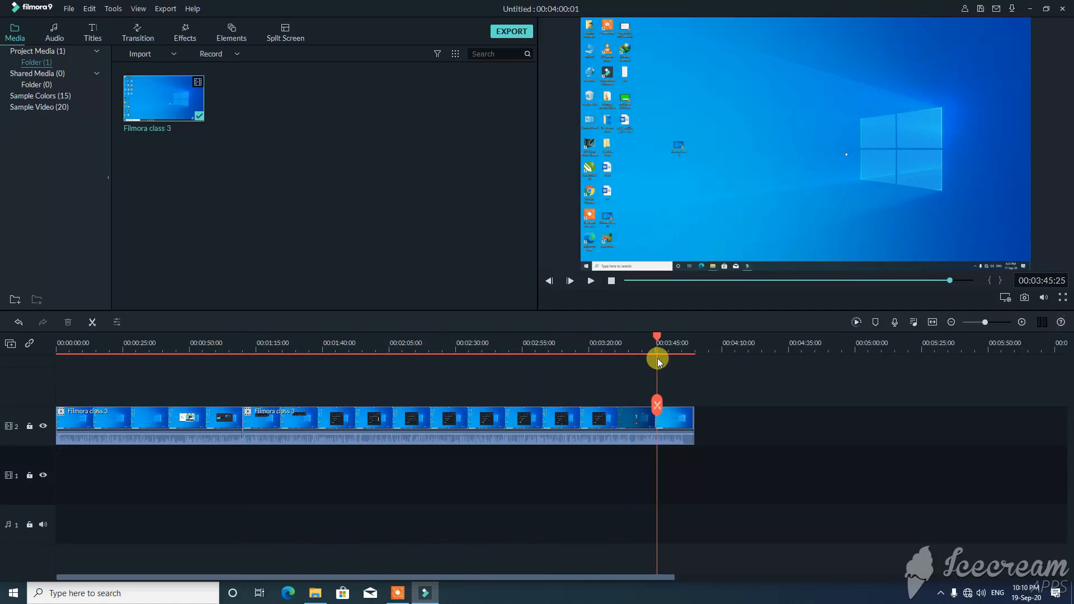
click(658, 405)
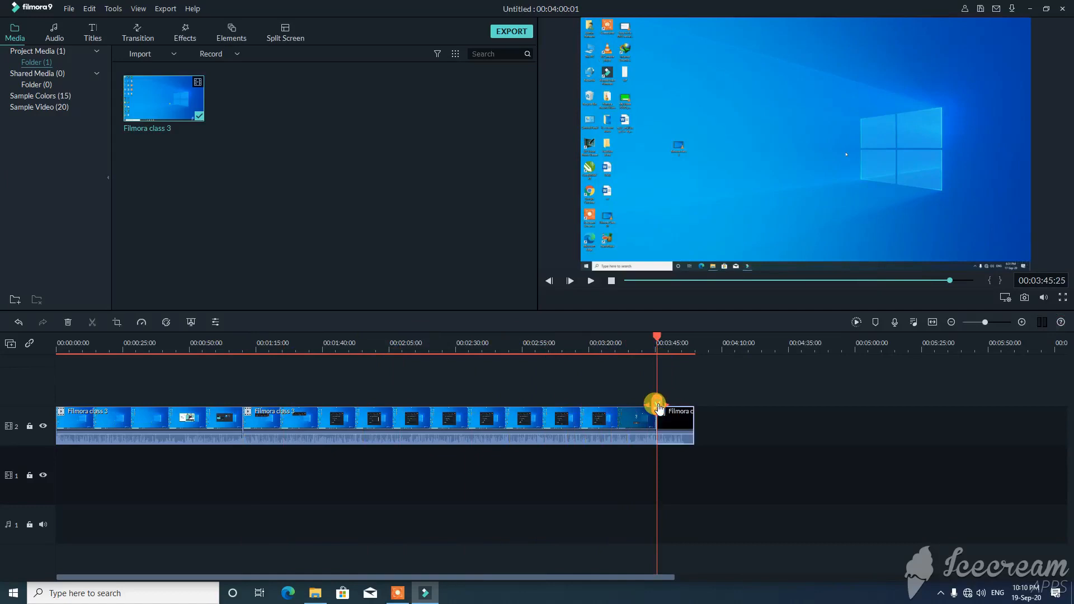
drag(657, 336, 632, 337)
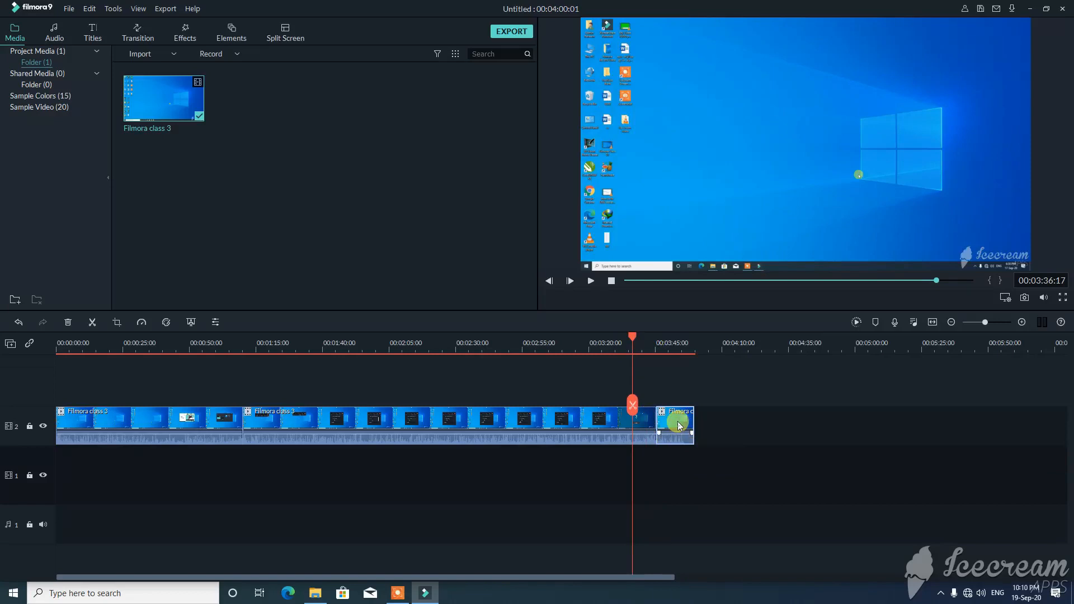
key(Delete)
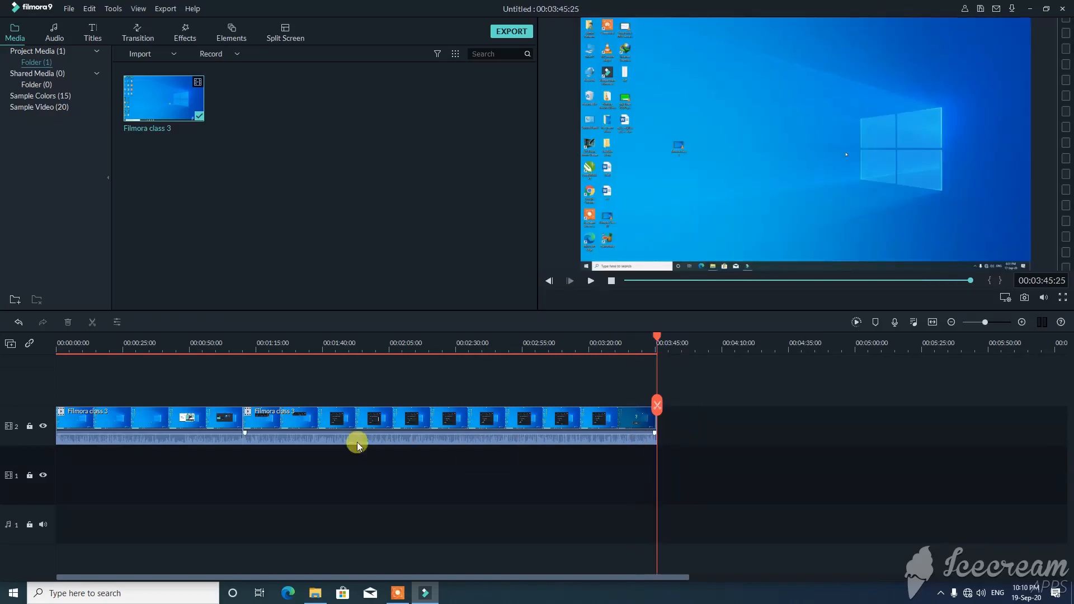
Play the video across the join between the two remaining clips to check the cut
drag(660, 331, 242, 395)
click(301, 430)
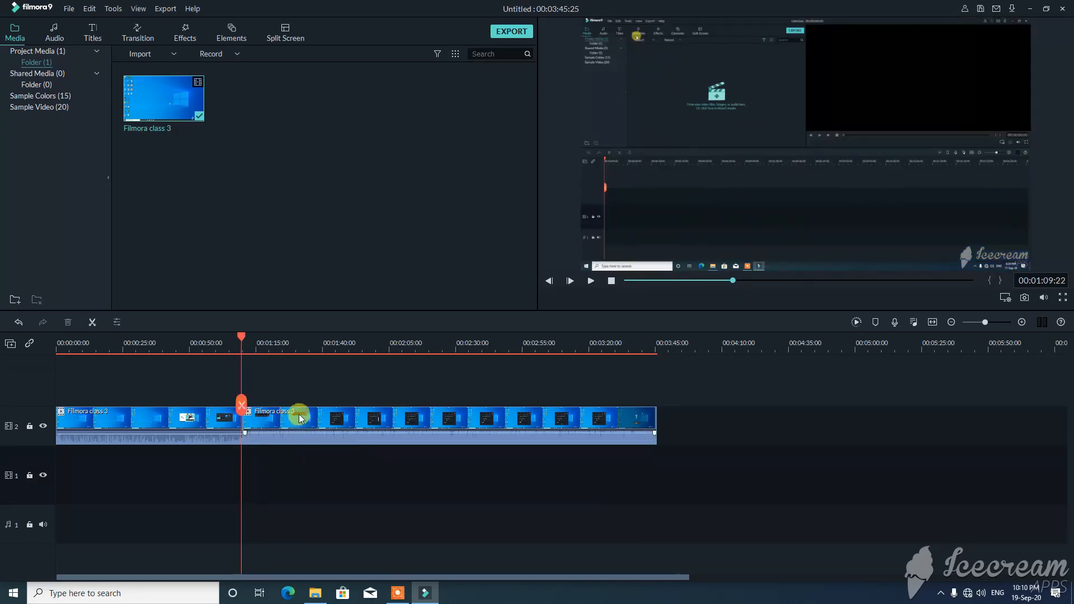
mouse_move(300, 419)
mouse_down()
mouse_move(314, 415)
mouse_move(283, 415)
mouse_move(323, 411)
mouse_move(313, 411)
mouse_up()
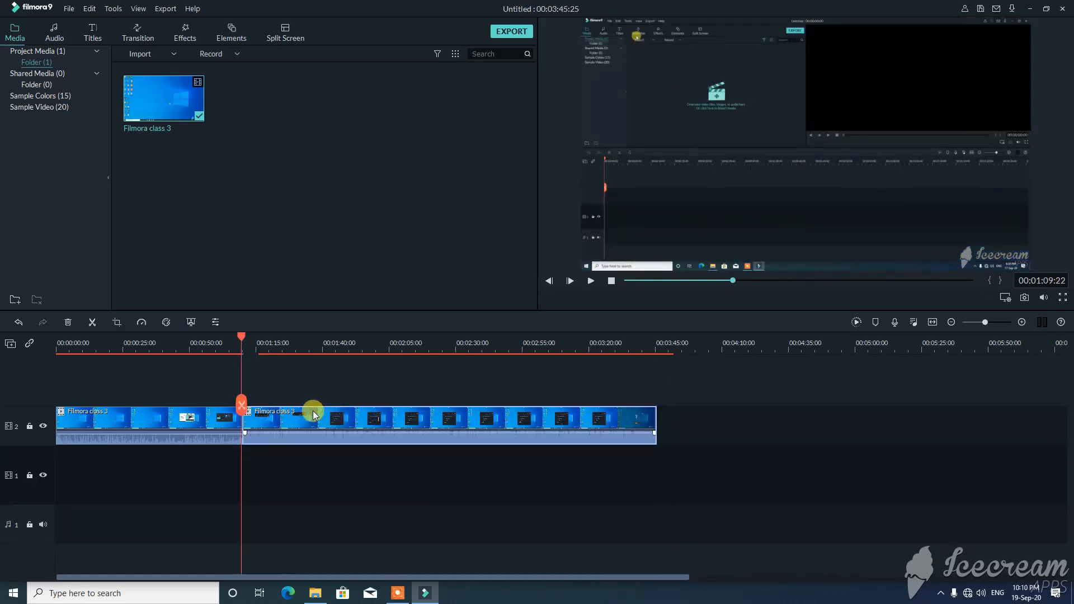
click(592, 282)
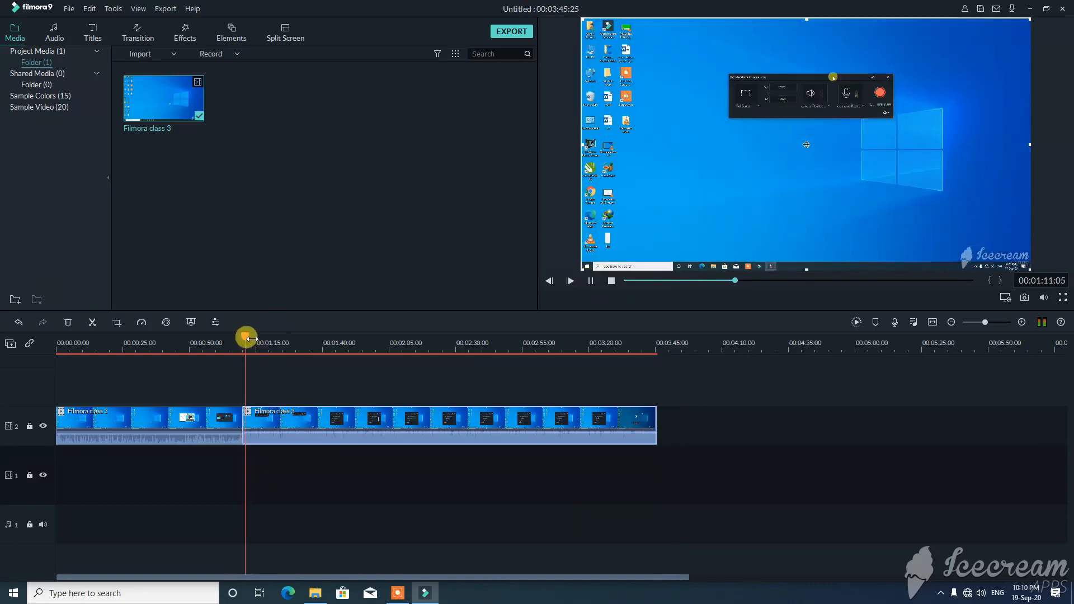
mouse_move(247, 338)
mouse_down()
mouse_move(222, 336)
mouse_move(231, 338)
mouse_up()
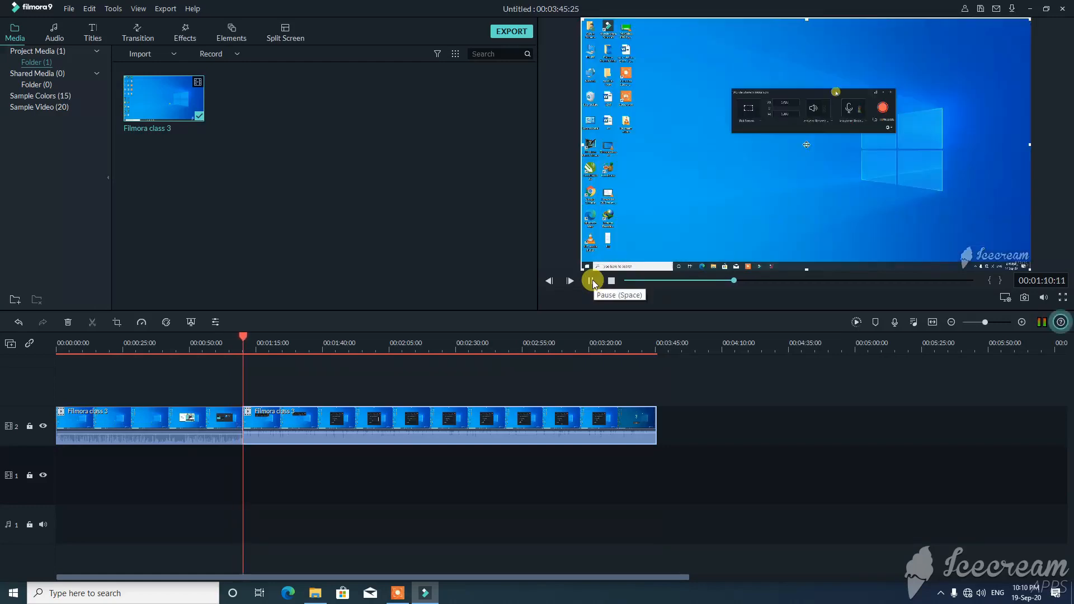
click(592, 279)
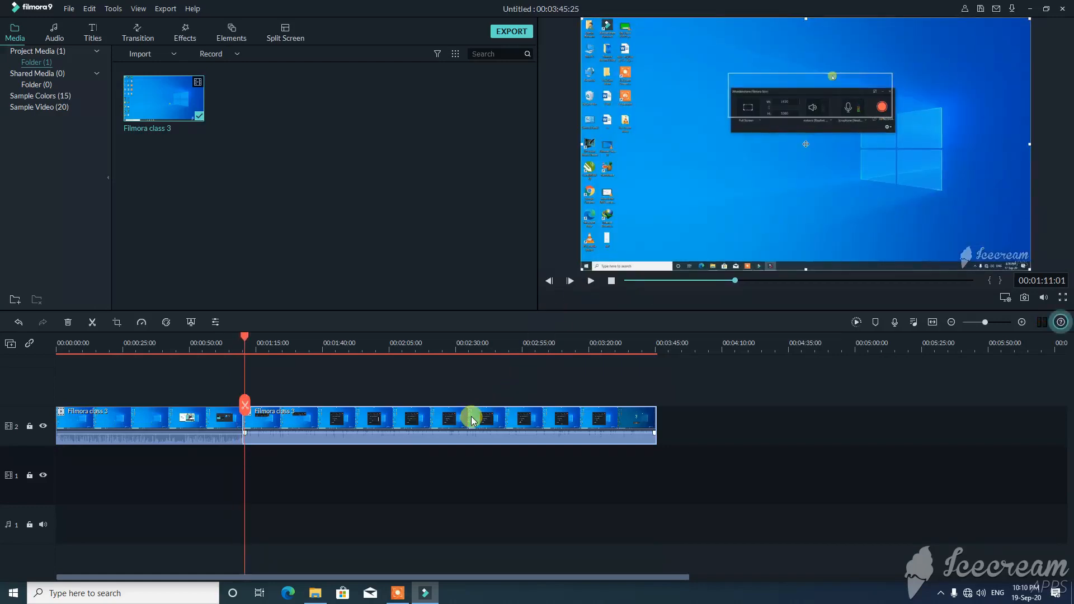
Shift the second clip slightly later to leave a small gap after the first, and place the playhead in it at 00:01:10:17
drag(472, 418, 475, 418)
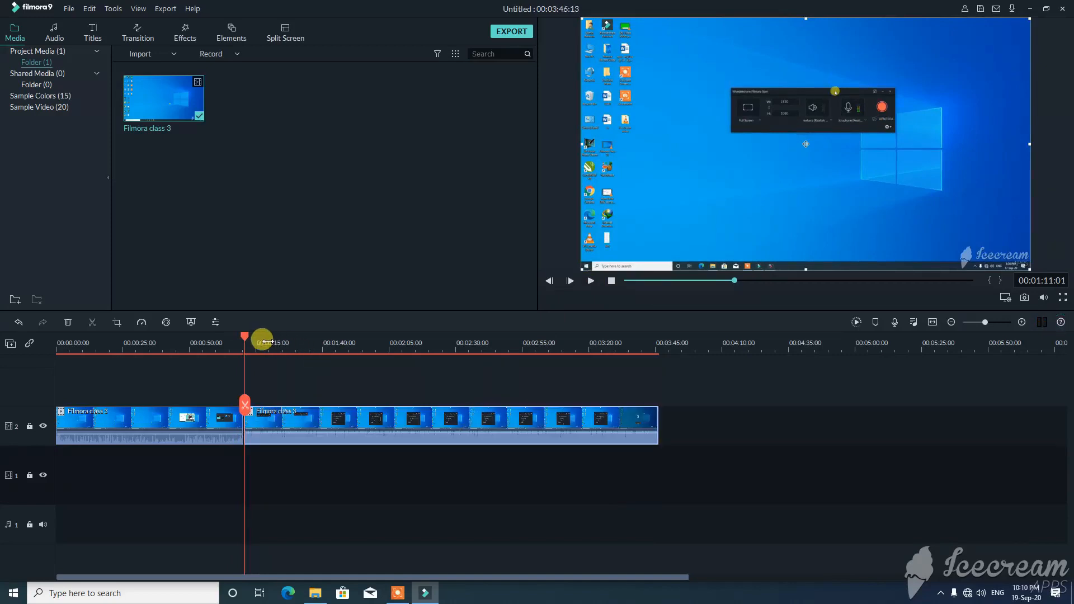
click(246, 336)
drag(246, 336, 244, 333)
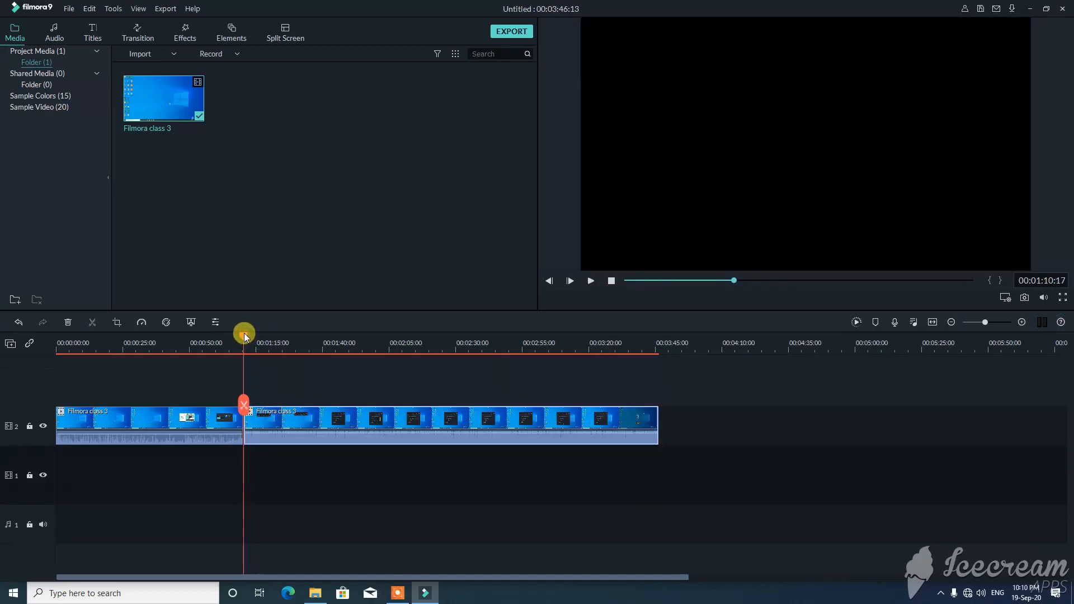
Add the Erase transition to the start of the second clip, beside the gap after the first clip
click(137, 27)
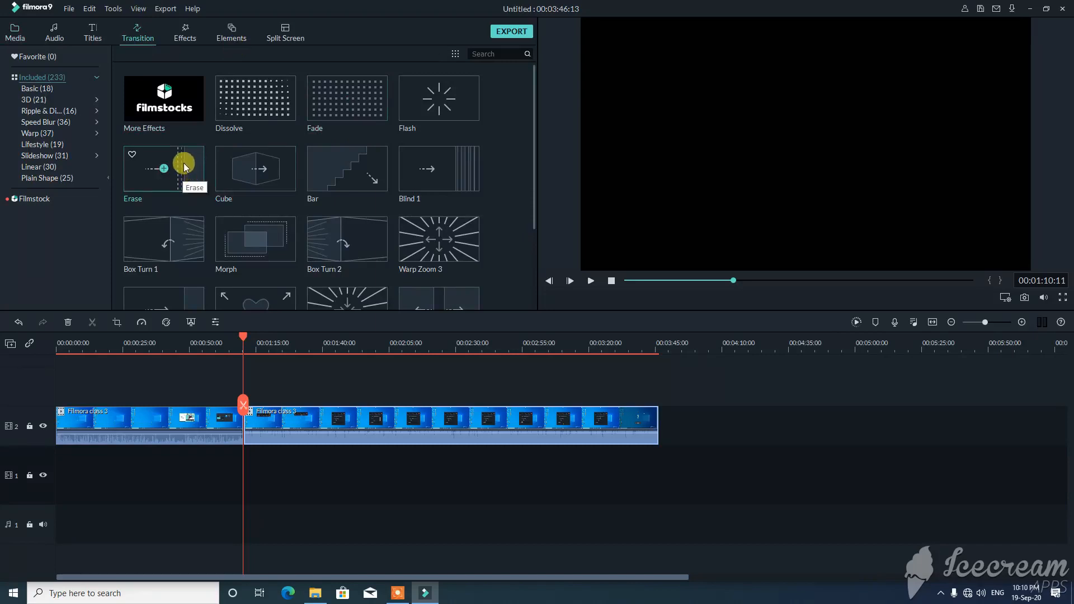
mouse_move(184, 166)
mouse_down()
mouse_move(245, 400)
mouse_move(248, 392)
mouse_up()
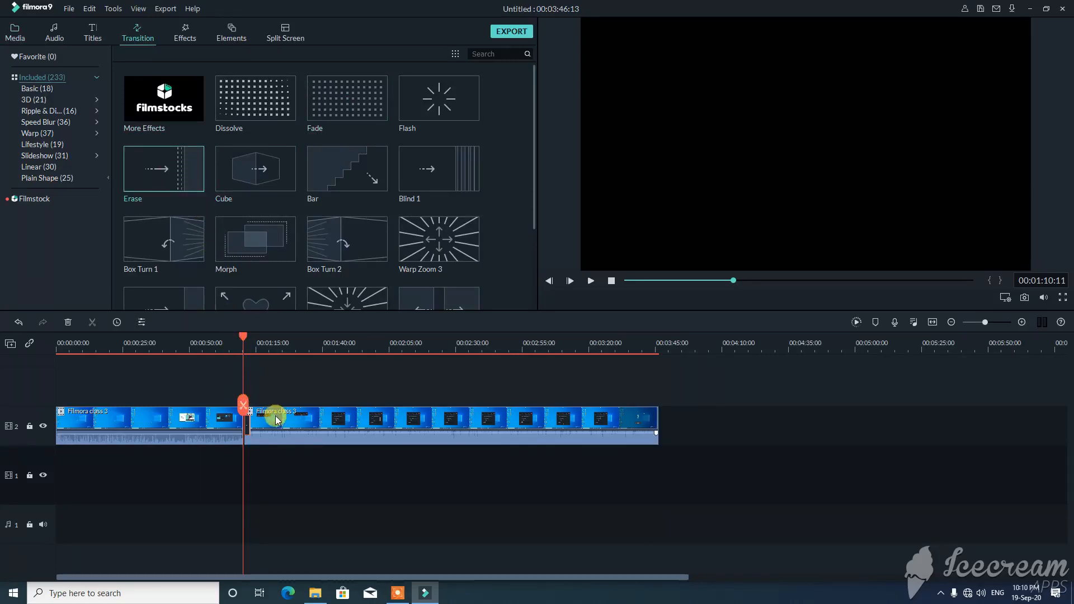
click(243, 336)
click(248, 424)
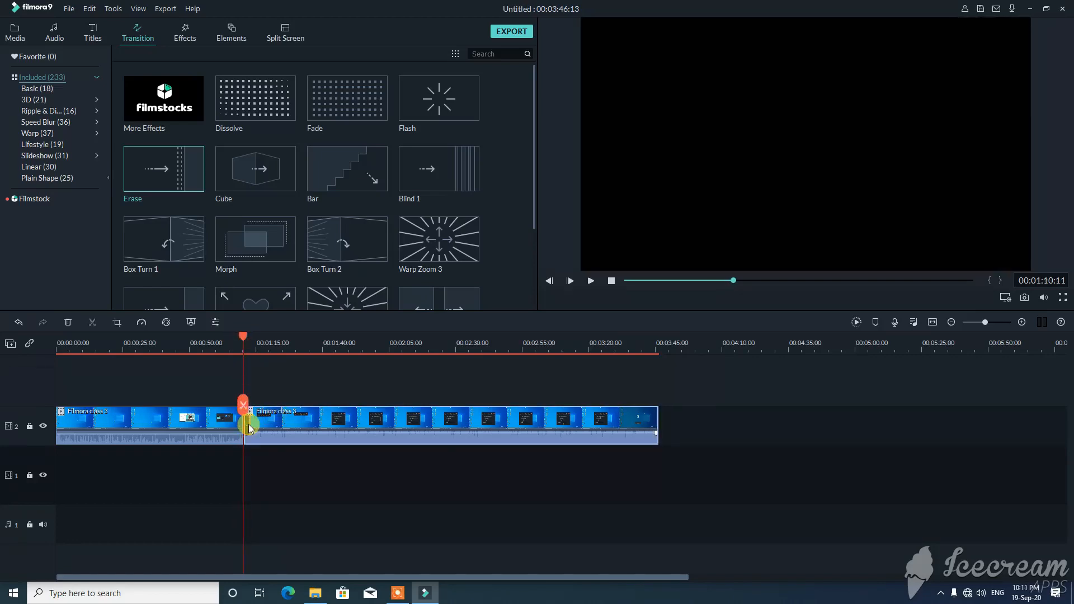
click(247, 424)
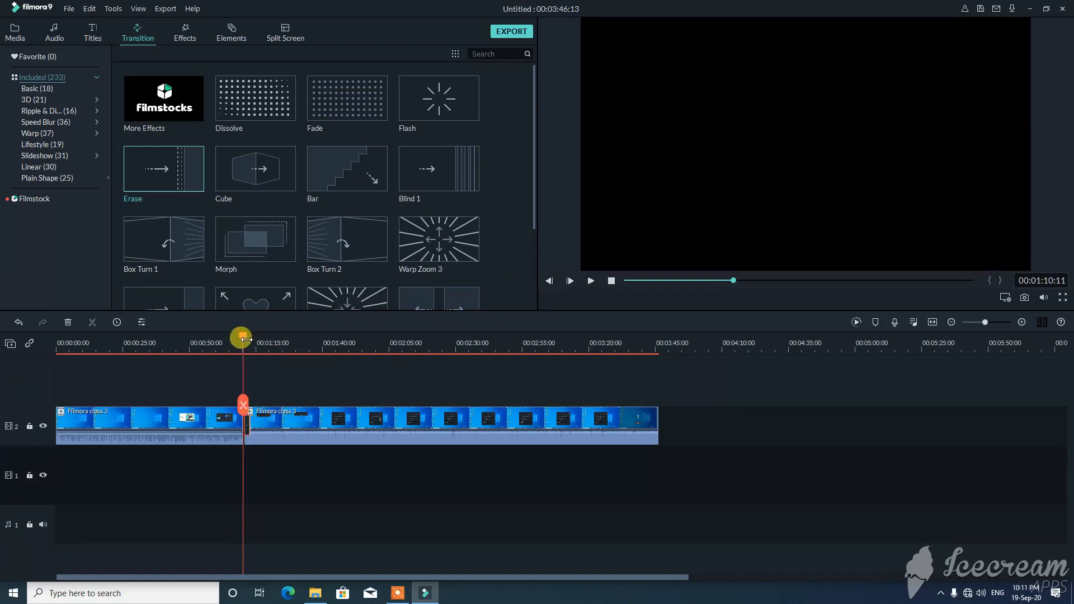
Shift the second clip slightly earlier so it closes the gap after the first clip
drag(244, 338, 240, 337)
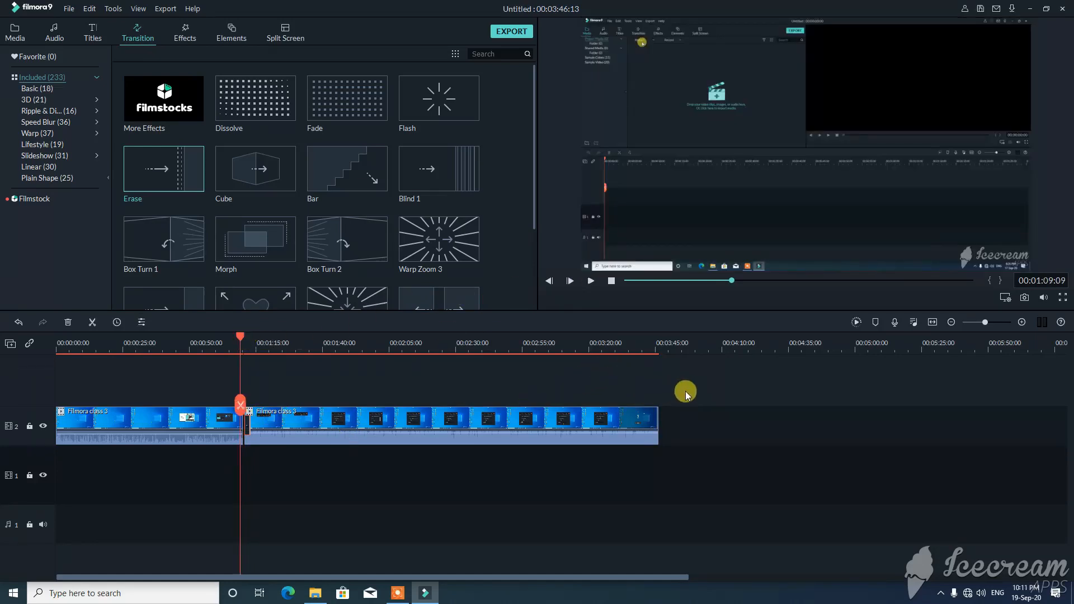
drag(668, 366, 249, 511)
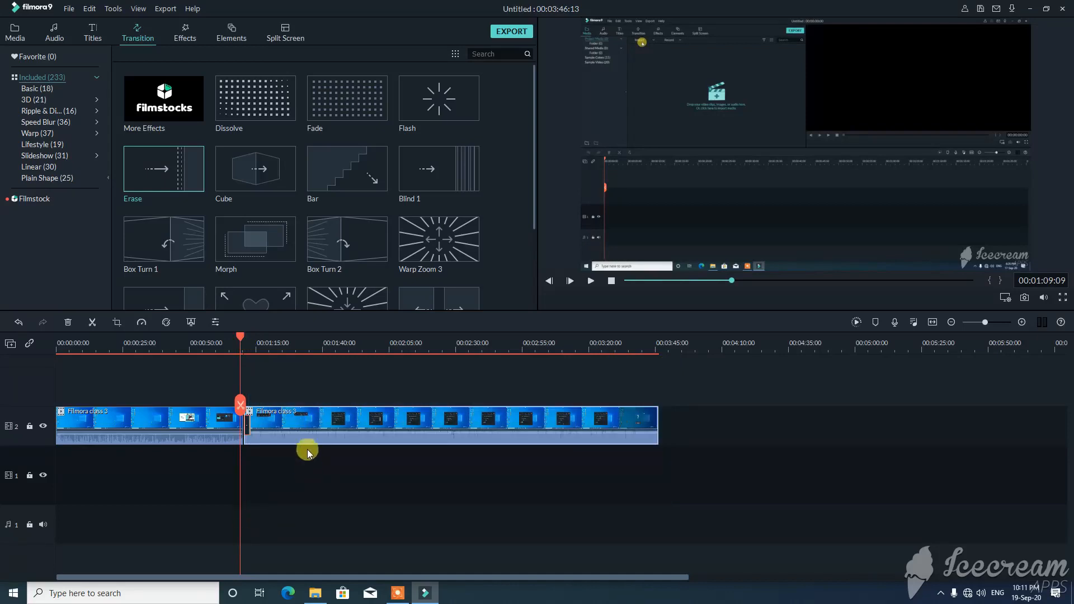
drag(306, 429, 304, 429)
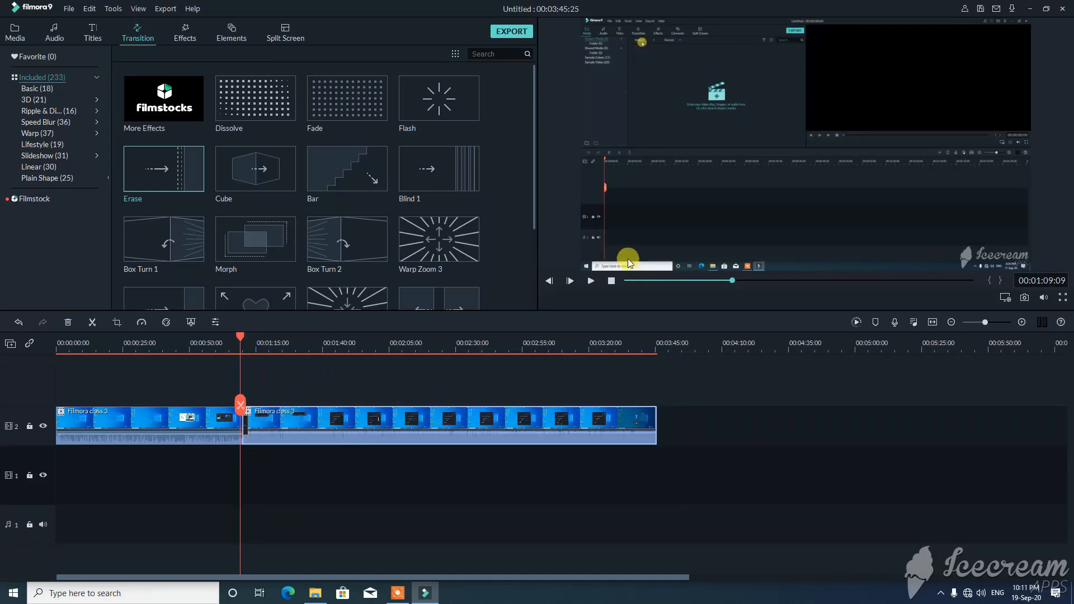
Play the video twice across the join between the clips to preview the Erase transition
click(591, 281)
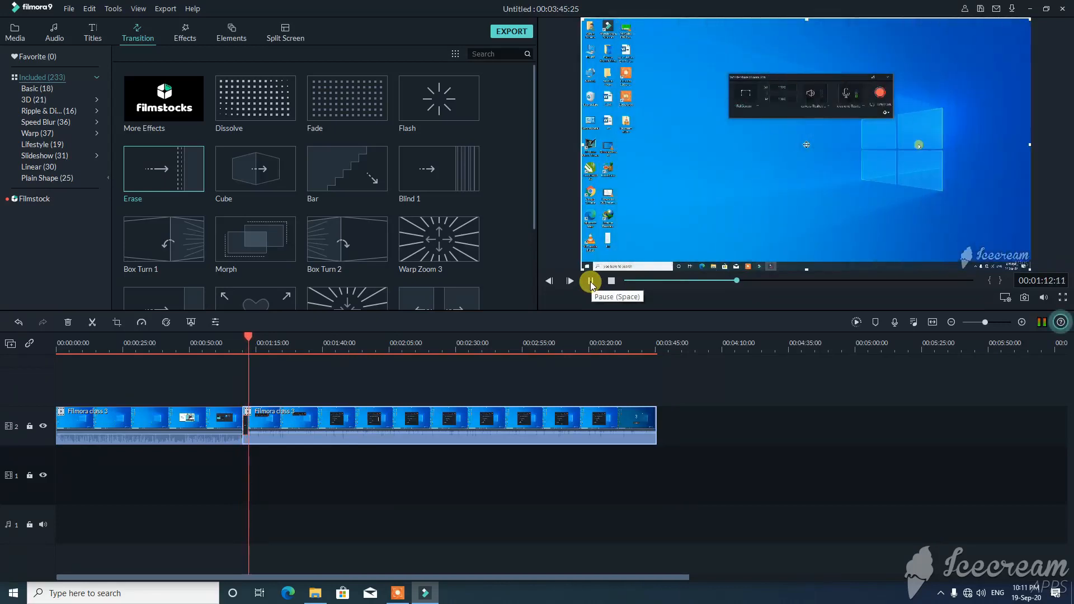
click(590, 281)
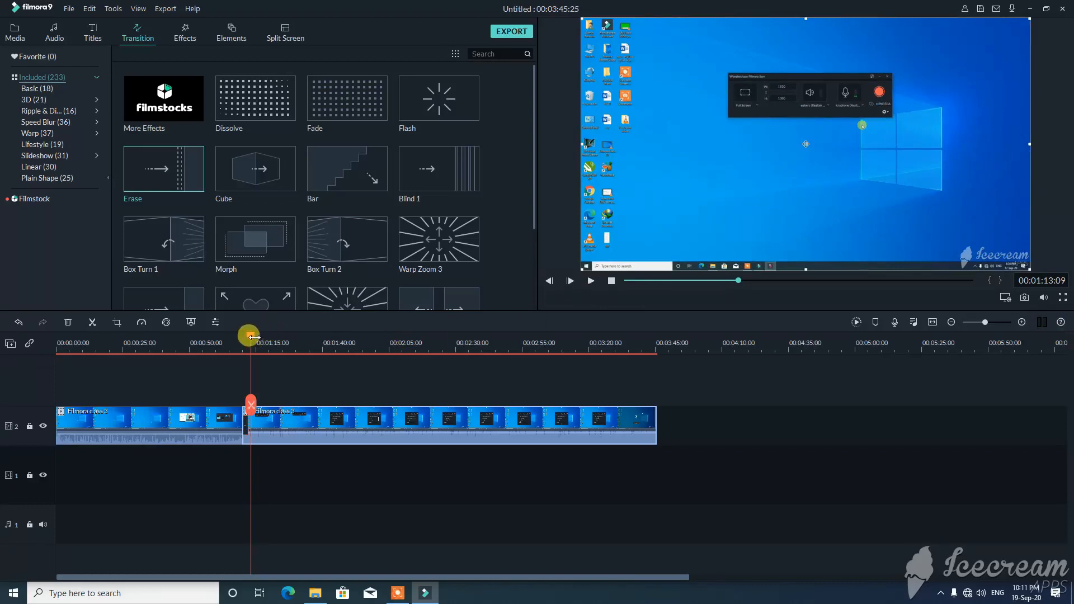
drag(250, 337, 237, 336)
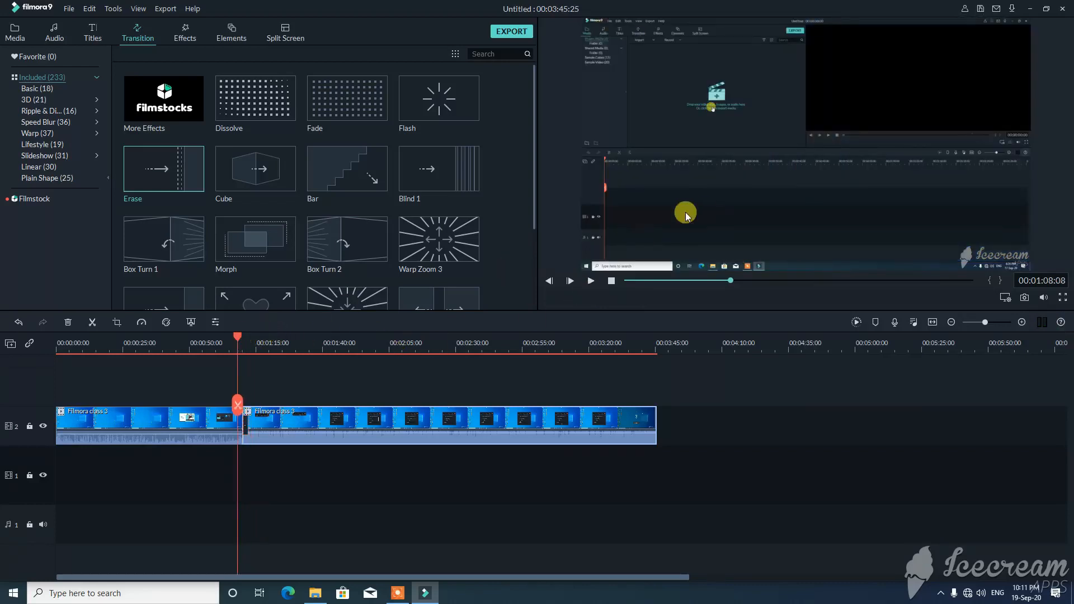
click(595, 282)
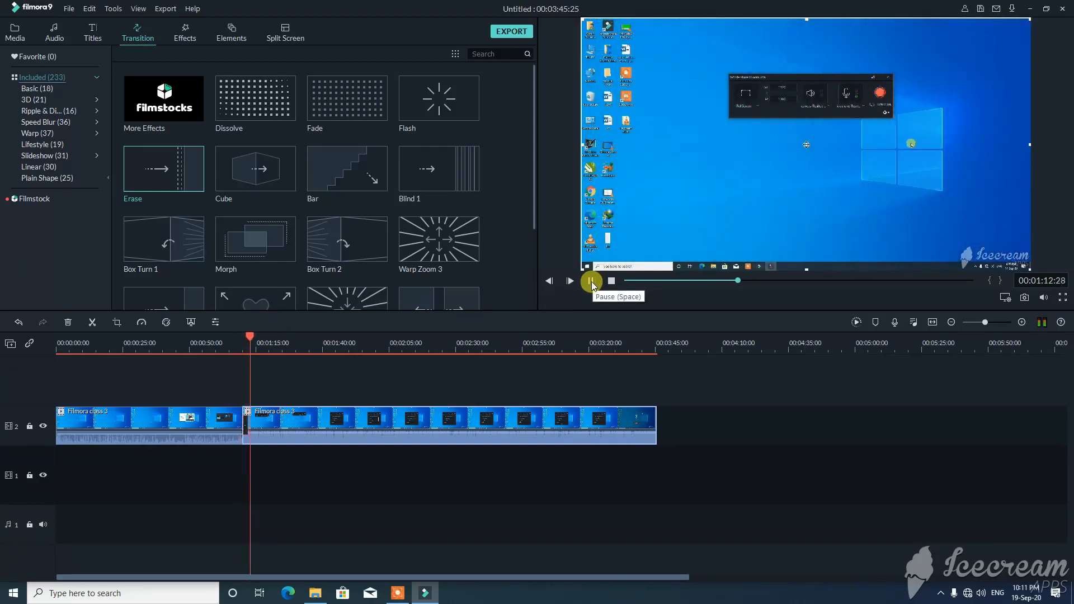
click(593, 284)
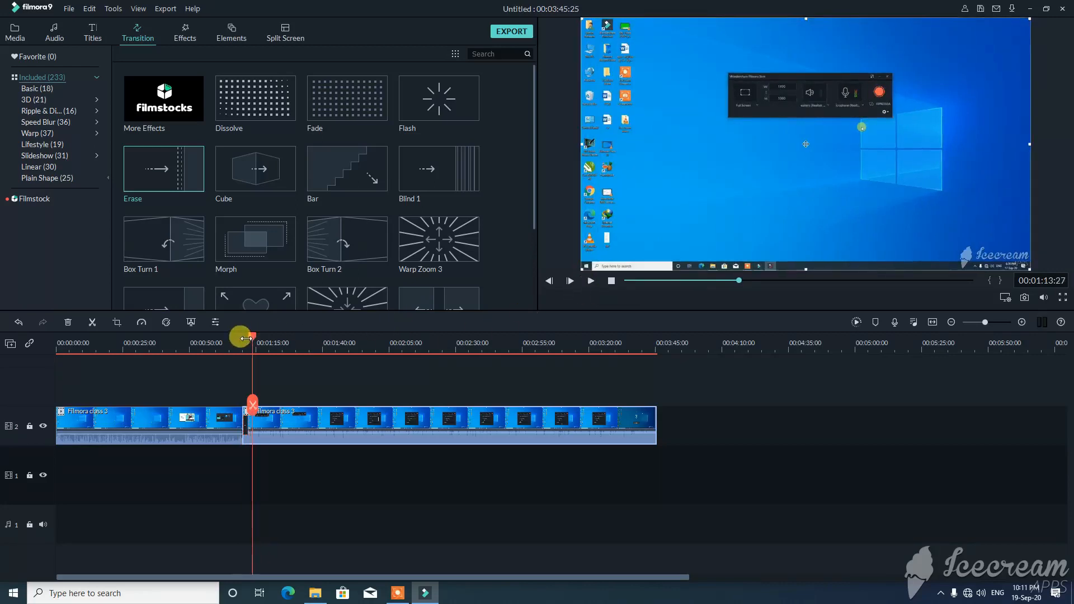
Place the playhead near the end at 00:03:39:22 and look through the included title templates, from the credits to the lower thirds
drag(250, 336, 642, 356)
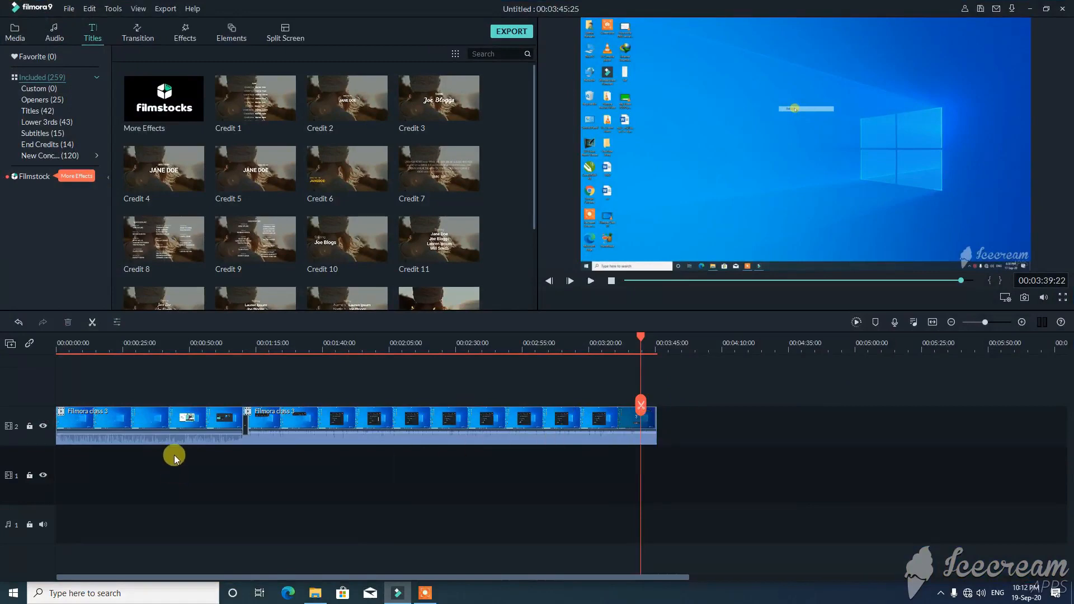
click(190, 435)
scroll(438, 211, down, 10)
scroll(427, 204, down, 6)
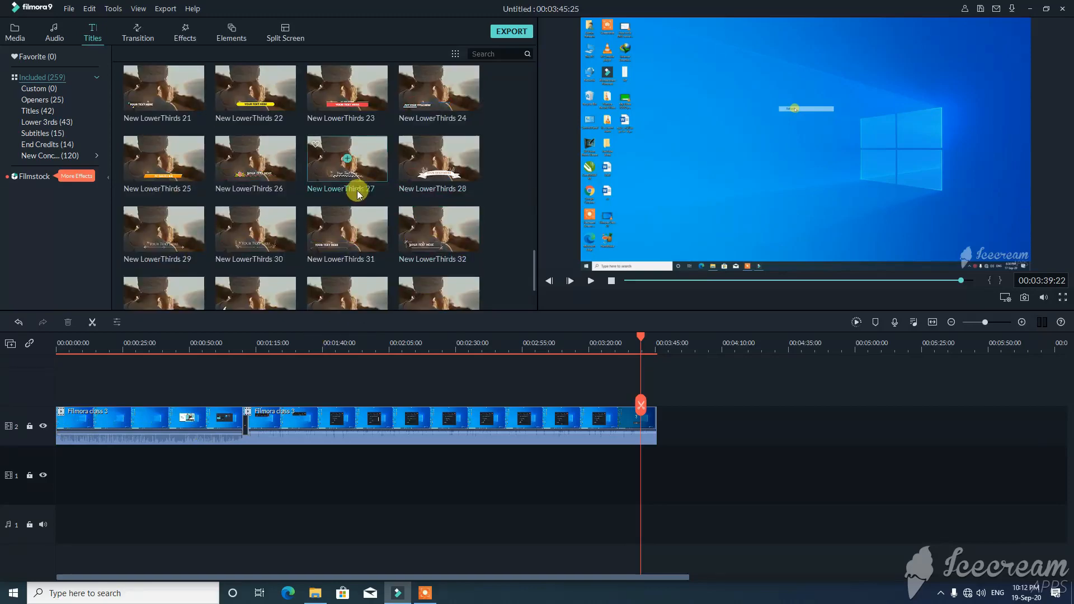
scroll(356, 202, up, 5)
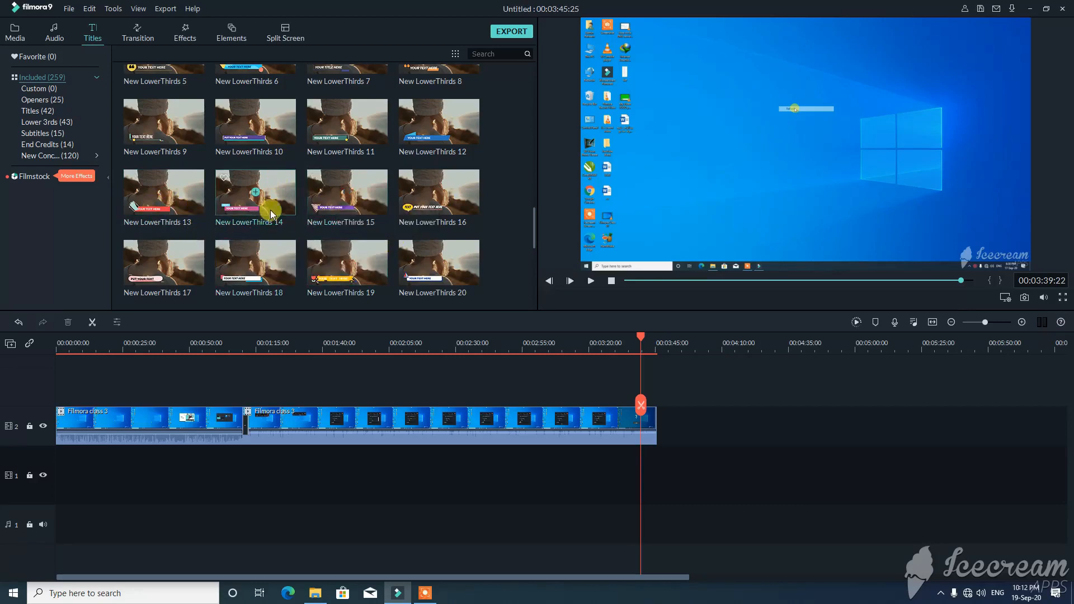
scroll(263, 196, up, 10)
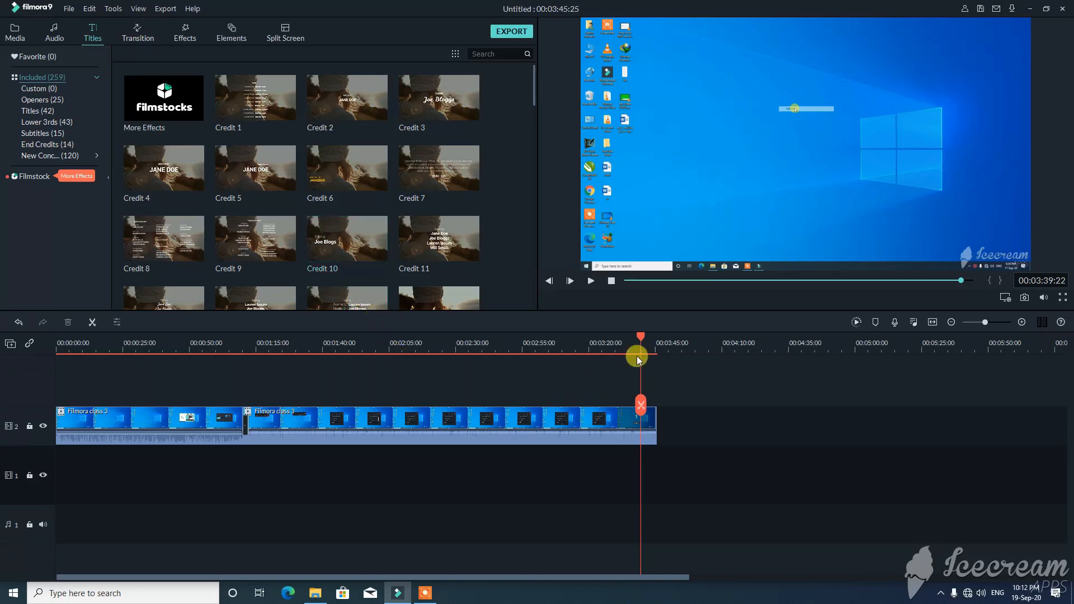
Return the playhead to just before the join and replay the Erase transition, pausing at 00:01:12:07
drag(639, 337, 241, 379)
click(592, 280)
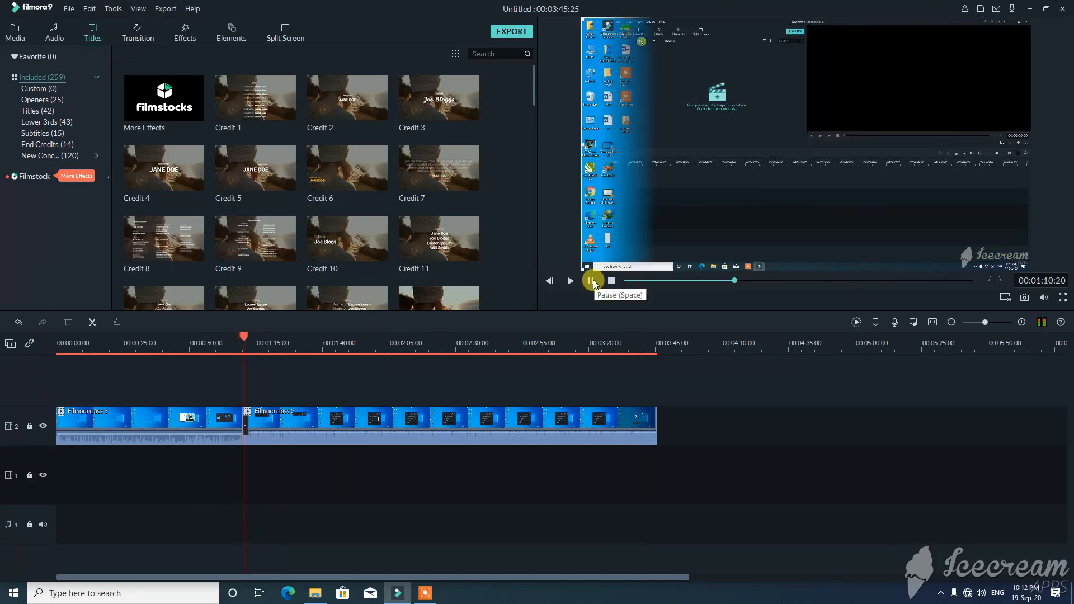
click(592, 280)
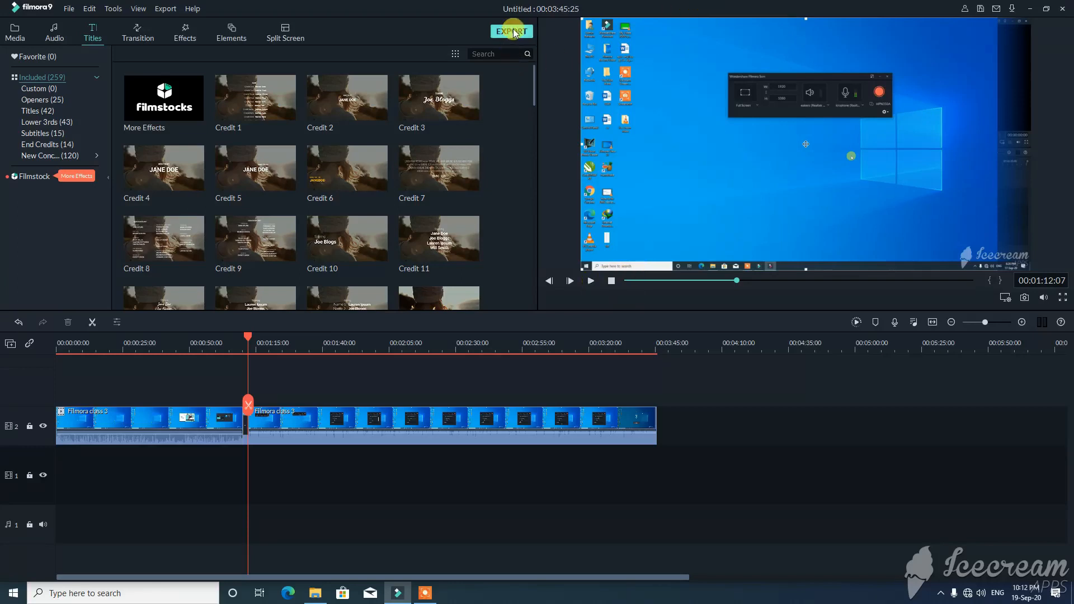
mouse_move(597, 433)
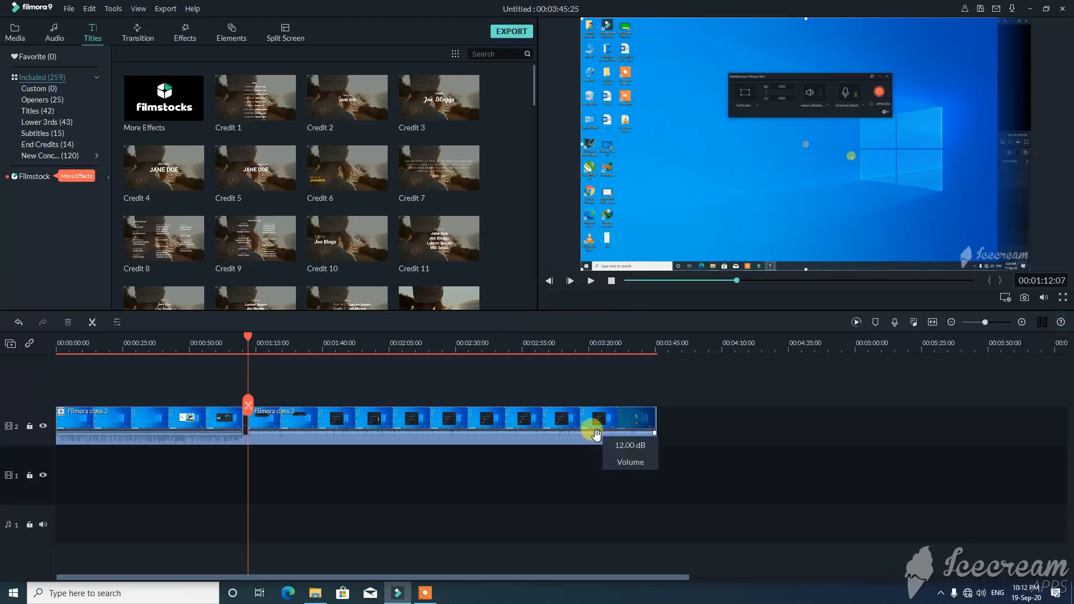